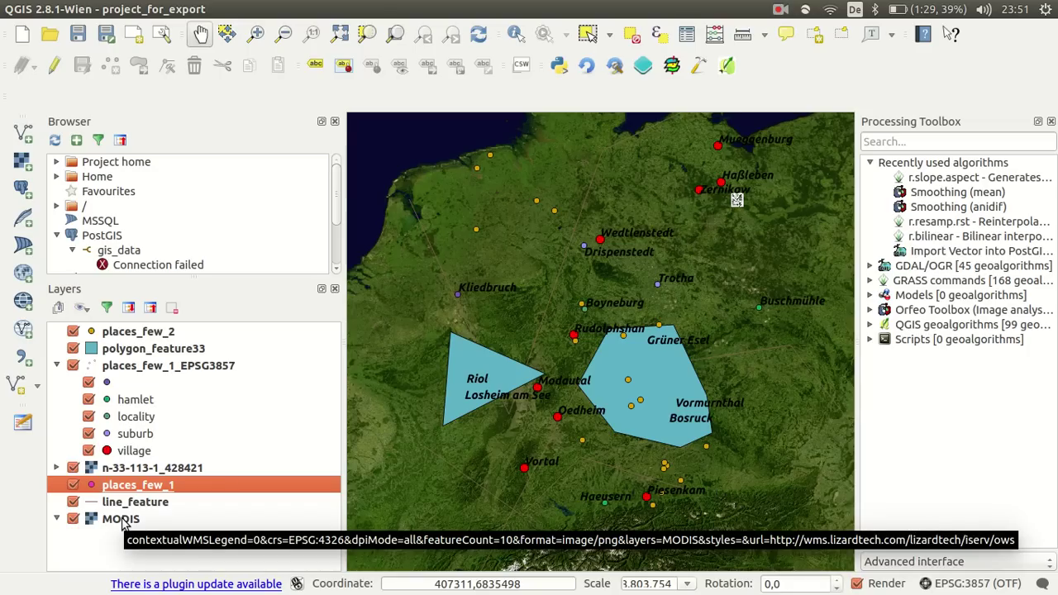
Step: Drag line_feature above places_few_1 in the Layers panel, below which MODIS imagery stays at the bottom
click(122, 521)
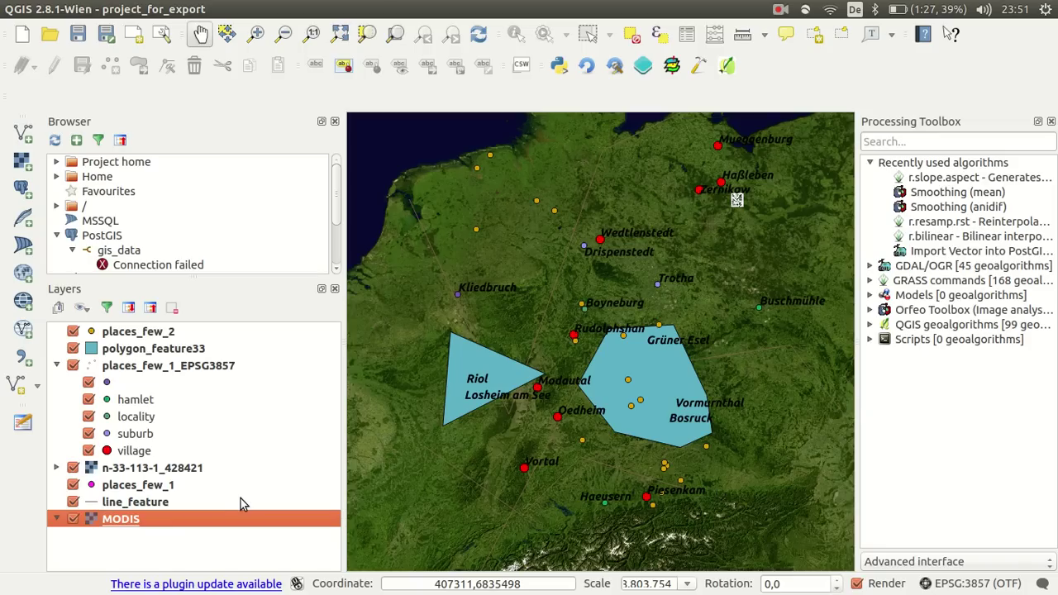
drag(241, 502, 182, 372)
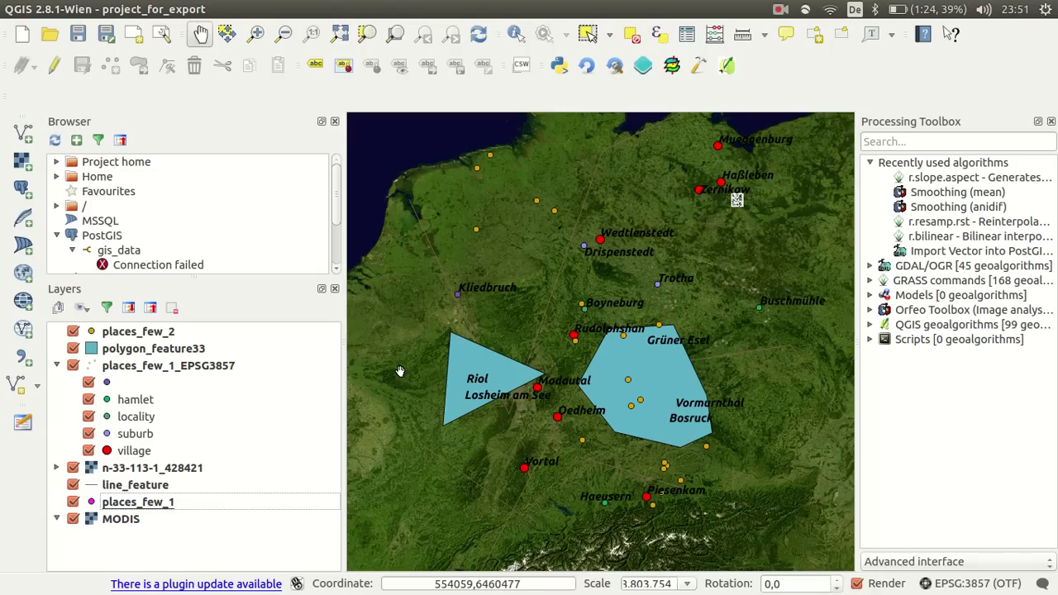
right_click(131, 339)
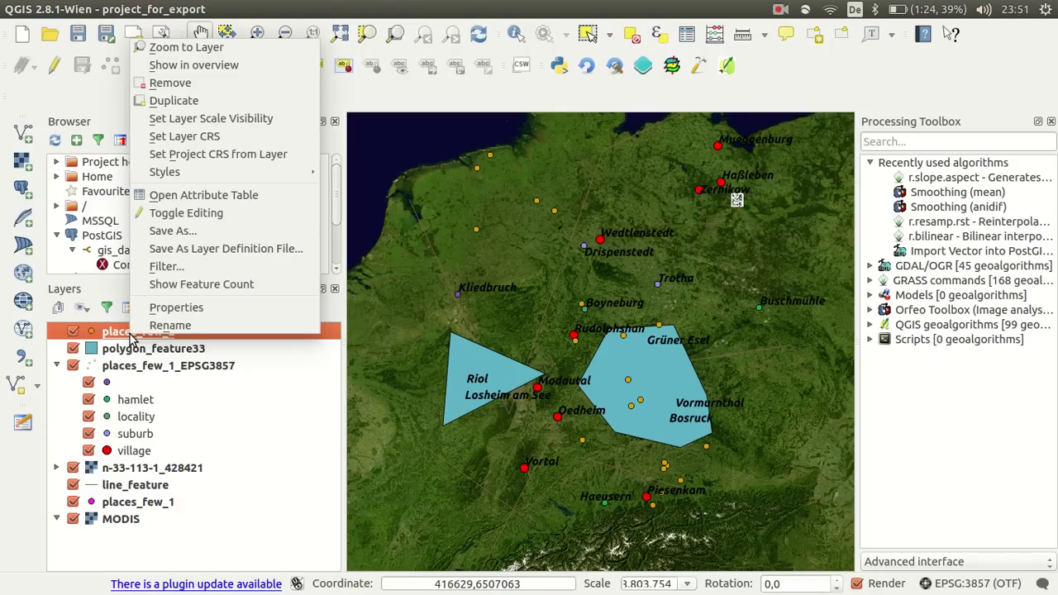
click(170, 309)
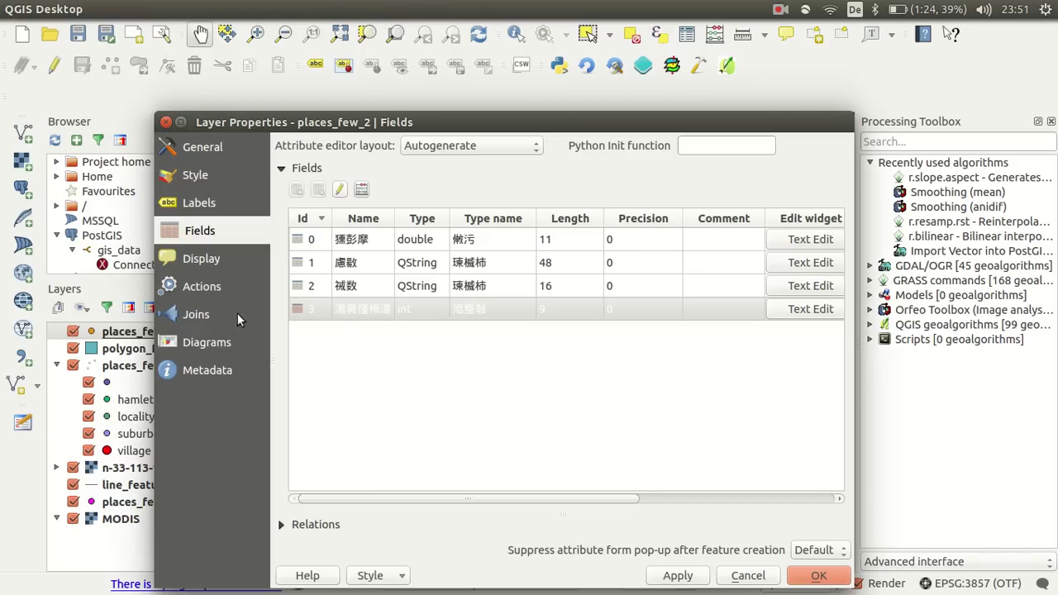
click(193, 149)
click(231, 170)
click(217, 147)
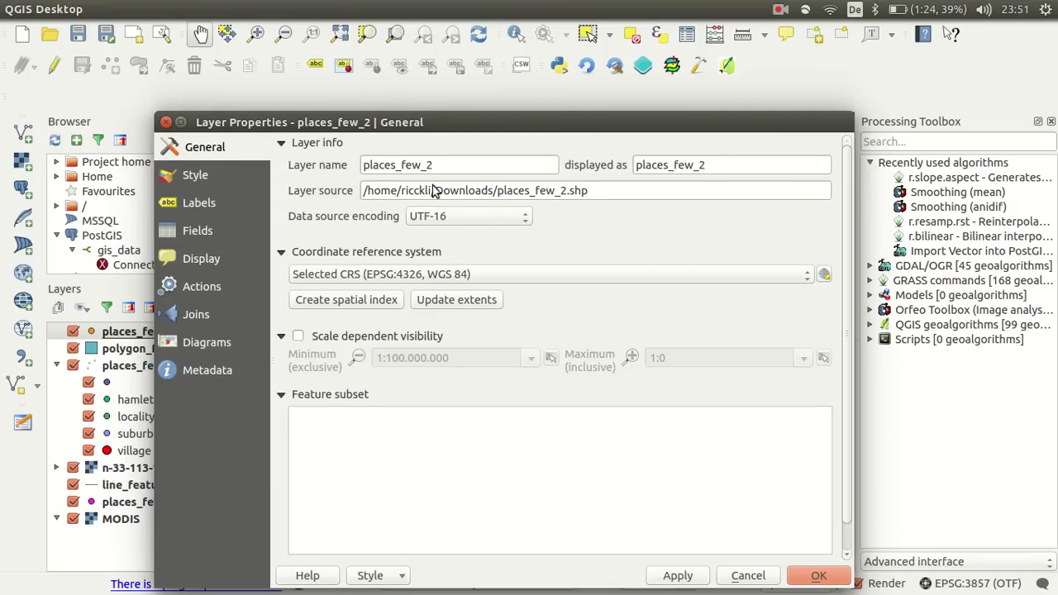
click(167, 122)
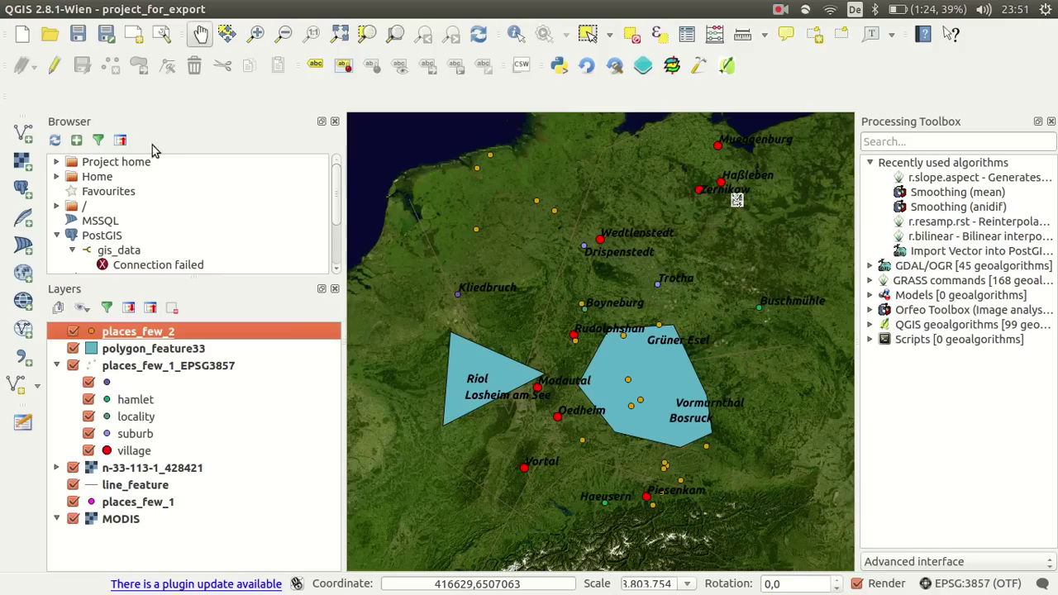
right_click(161, 356)
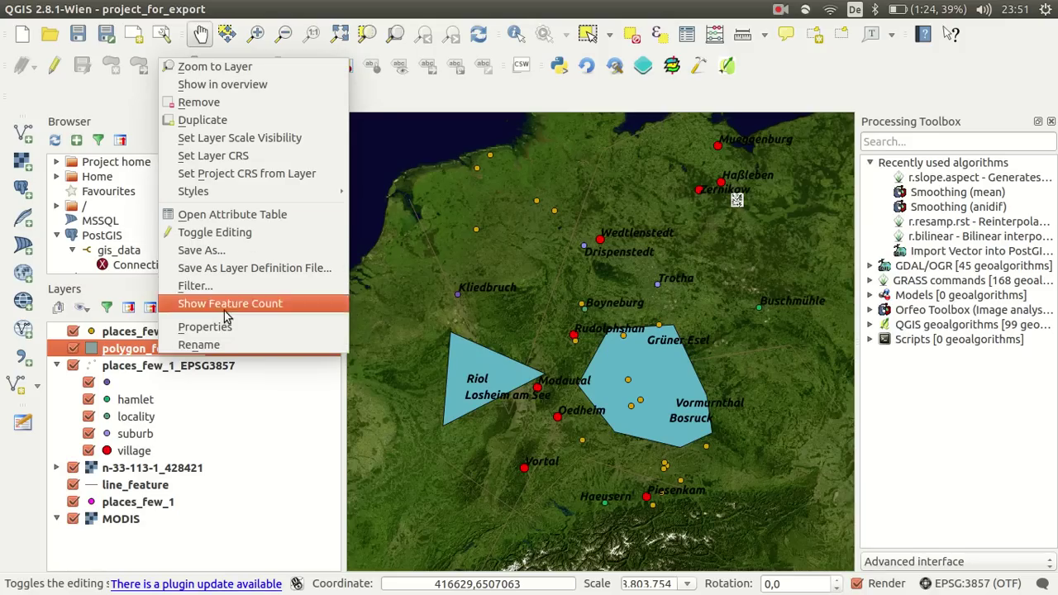
click(204, 327)
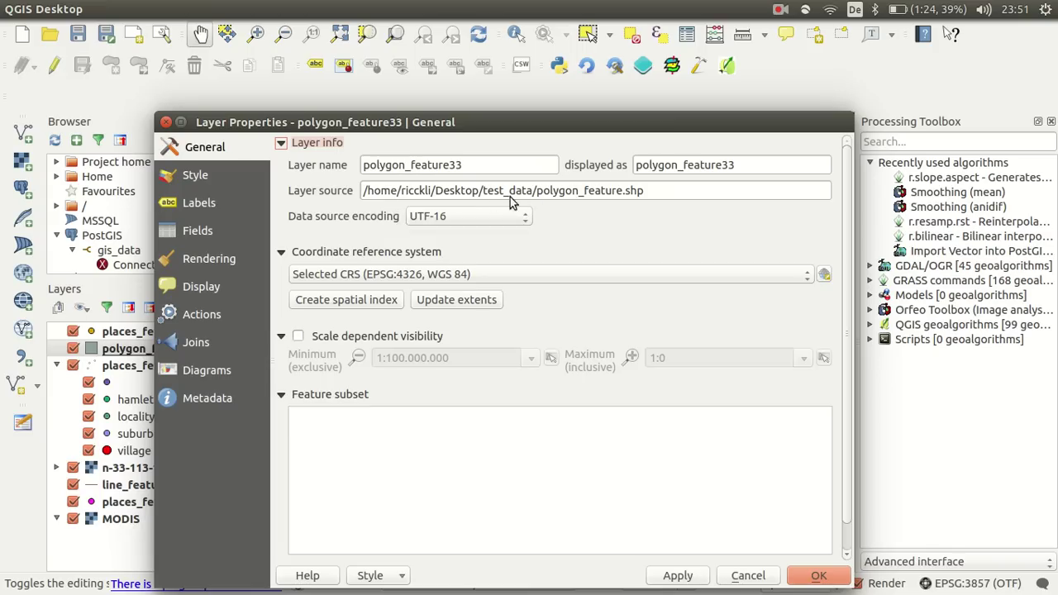
click(167, 122)
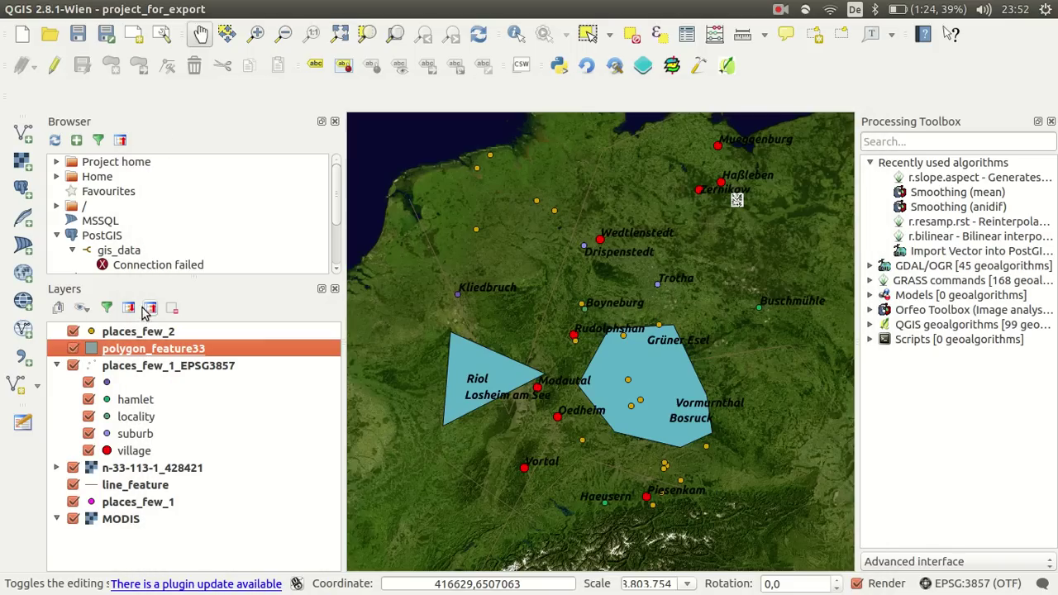
right_click(147, 332)
click(256, 296)
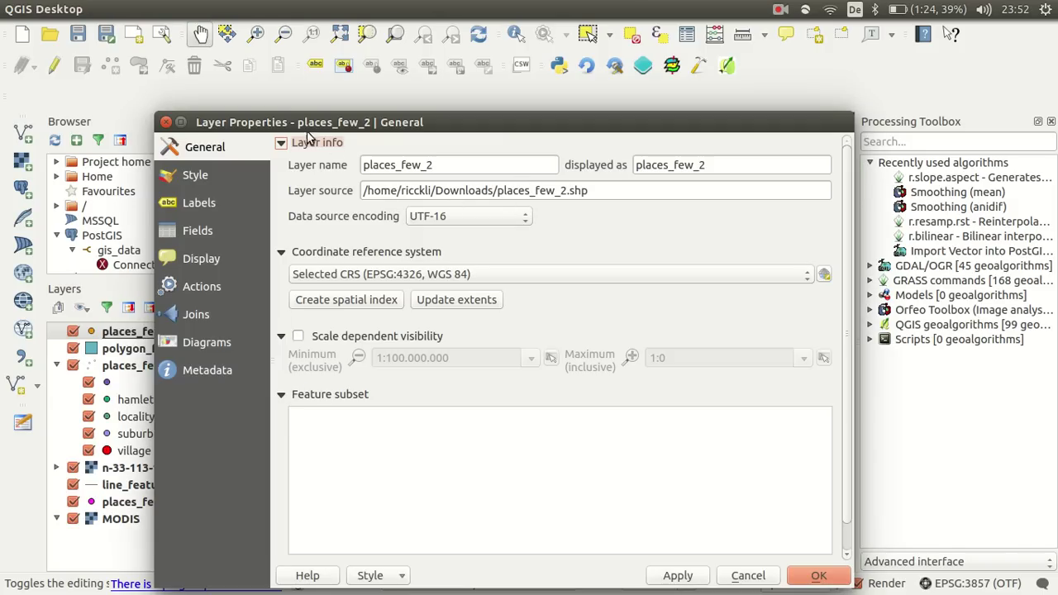
click(166, 122)
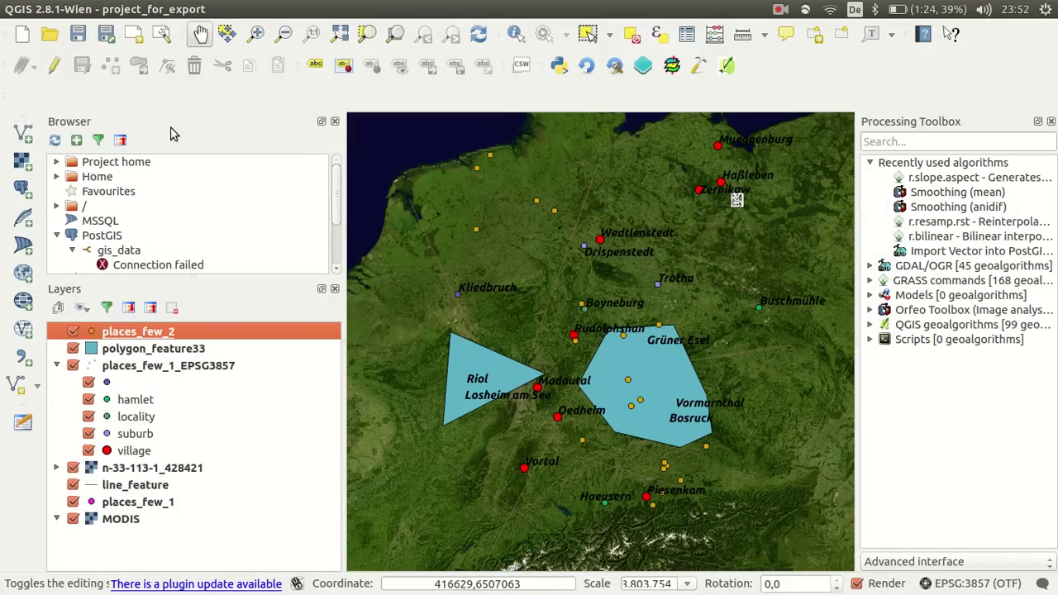
mouse_move(335, 10)
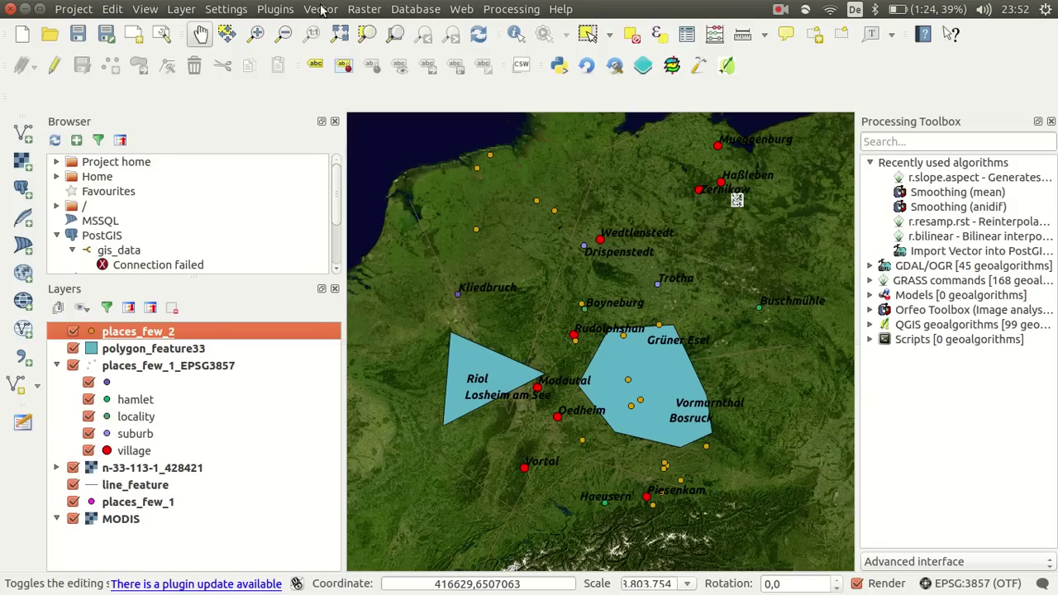
Step: Launch relocator's 'copy your data to a specific location' tool from the Plugins menu
click(277, 9)
mouse_move(337, 135)
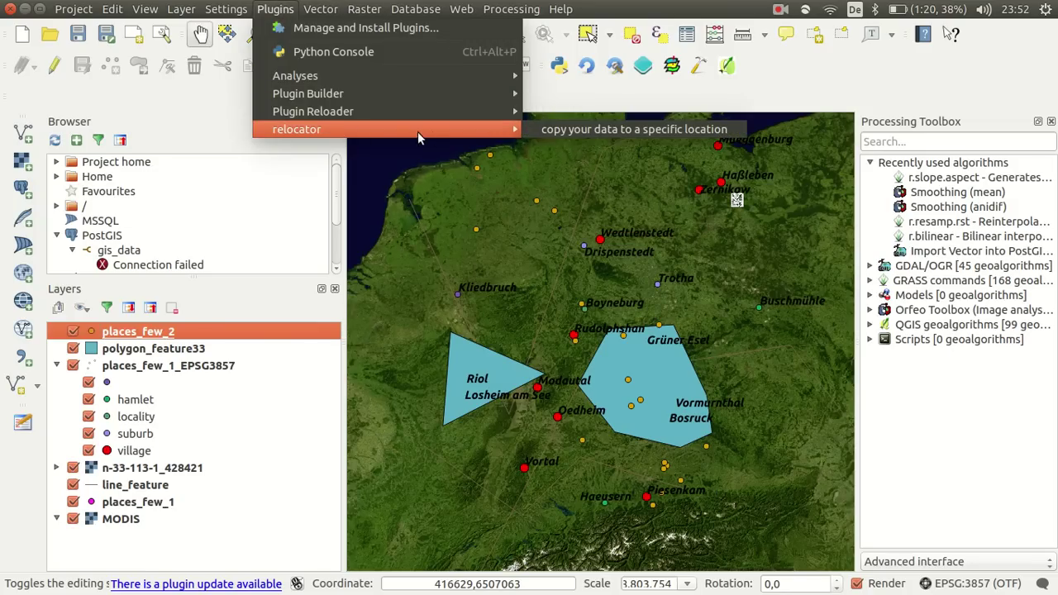
click(587, 129)
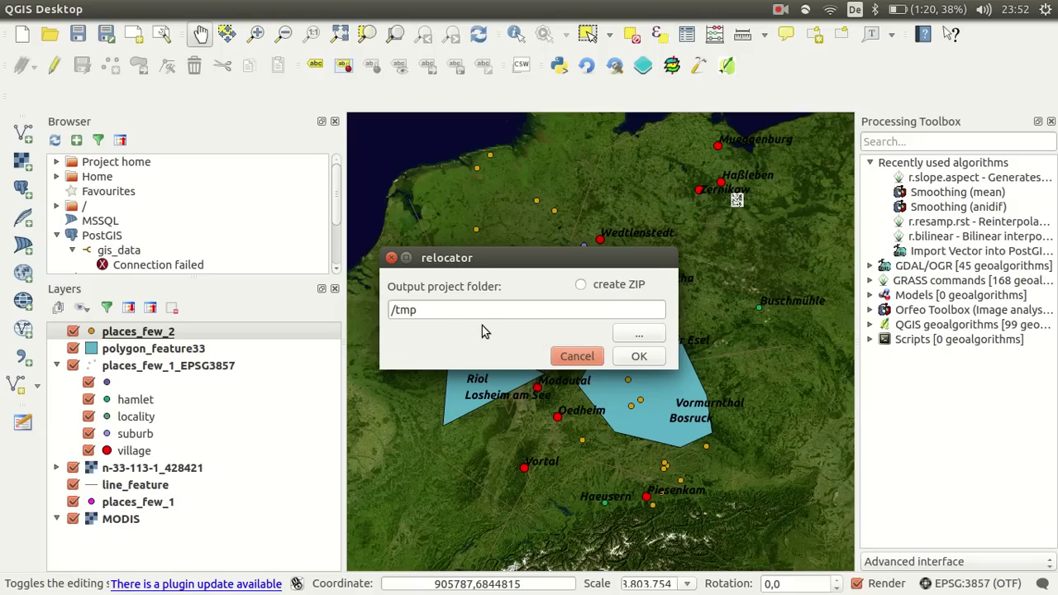
Step: In Files, browse to Desktop > test_data and bring up the actions for project_for_export.qgs
mouse_move(7, 183)
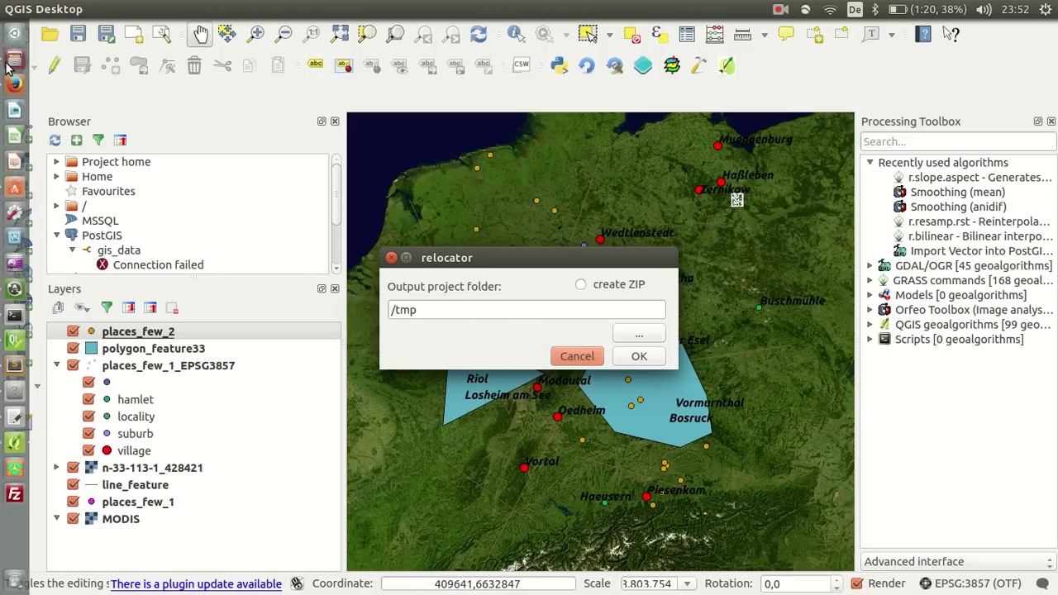
click(10, 69)
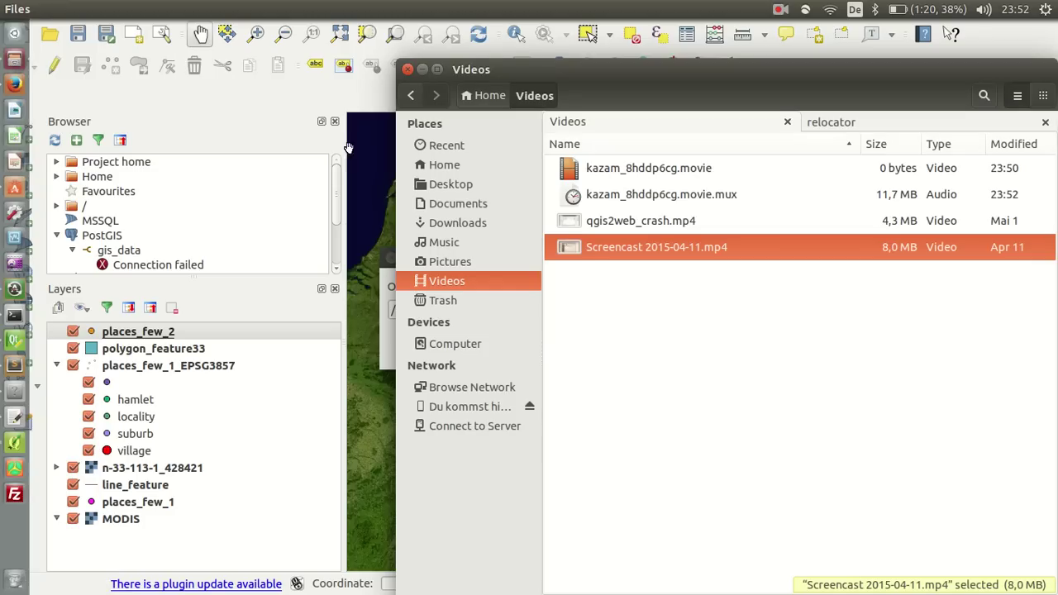
click(451, 204)
click(450, 188)
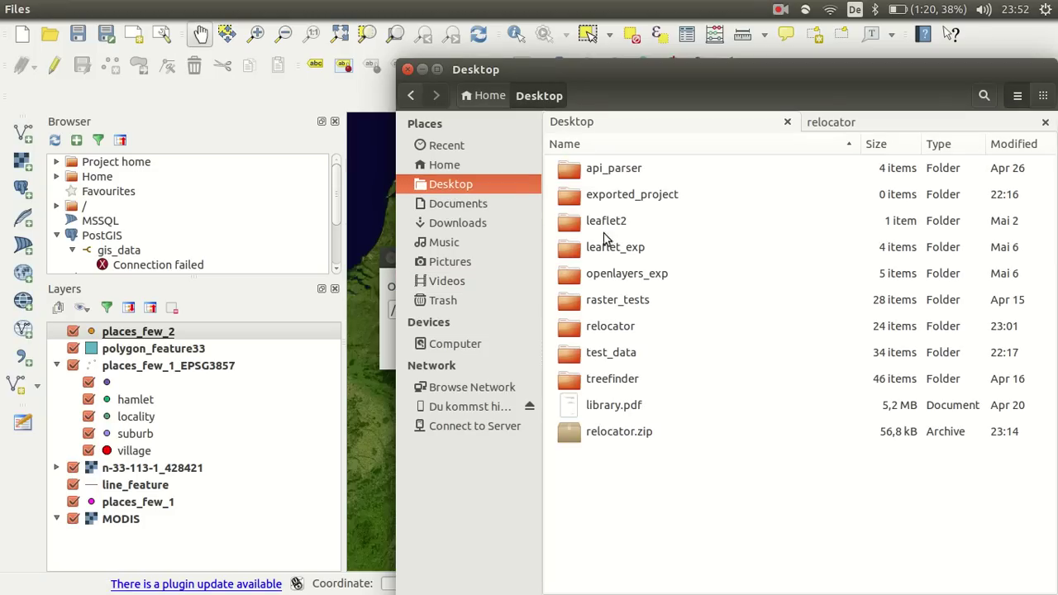
double_click(617, 356)
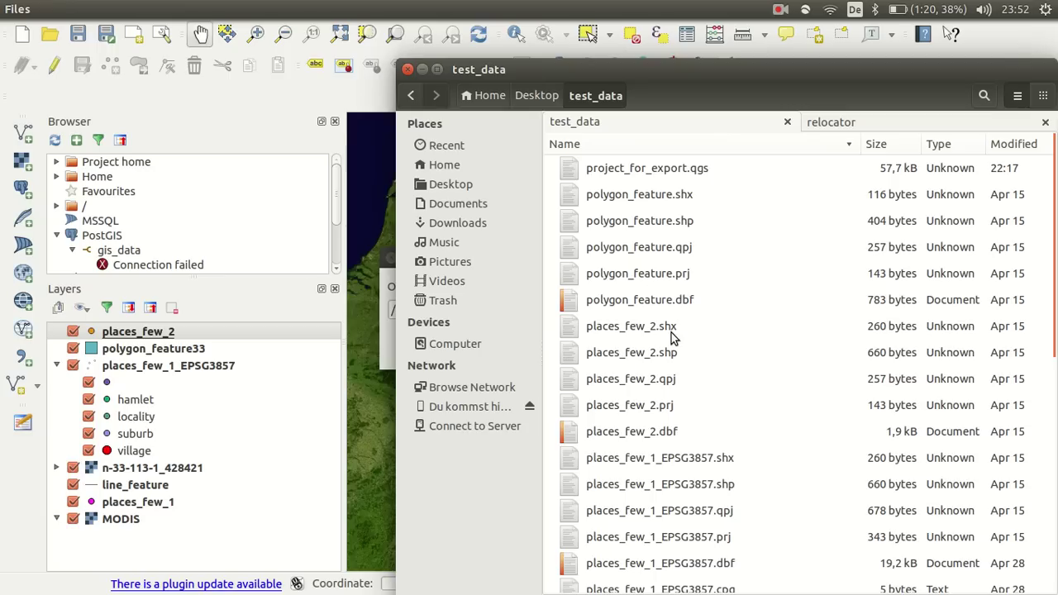
scroll(671, 344, down, 10)
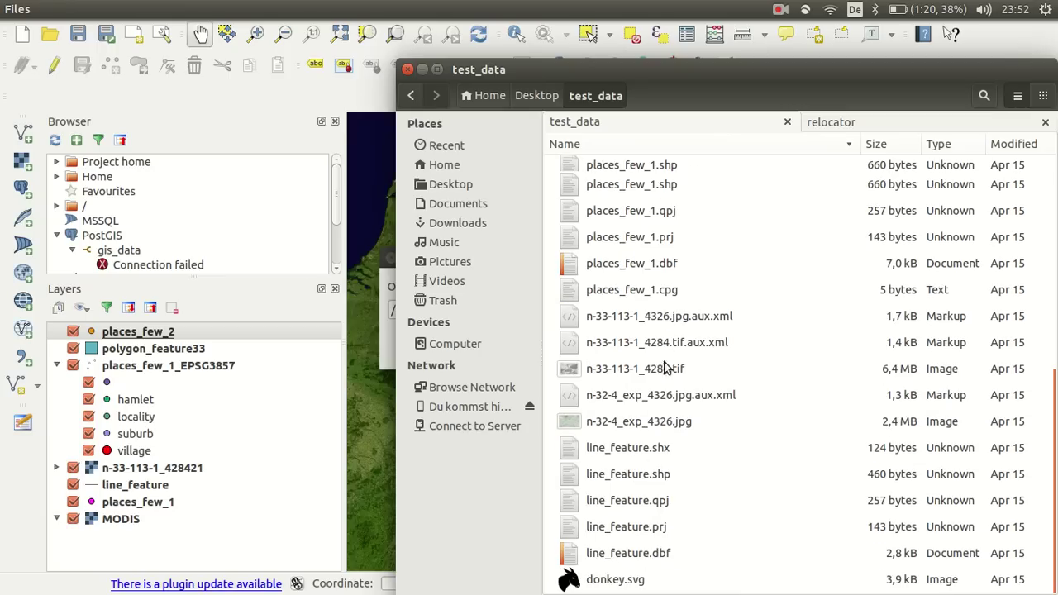
scroll(670, 327, up, 5)
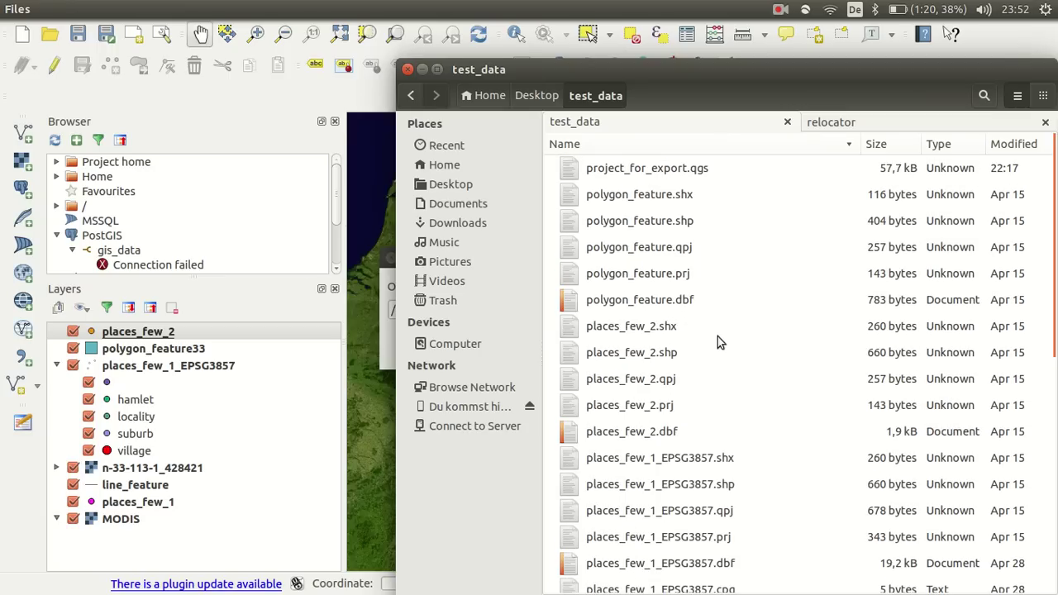
scroll(722, 339, down, 1)
scroll(728, 343, up, 1)
right_click(672, 162)
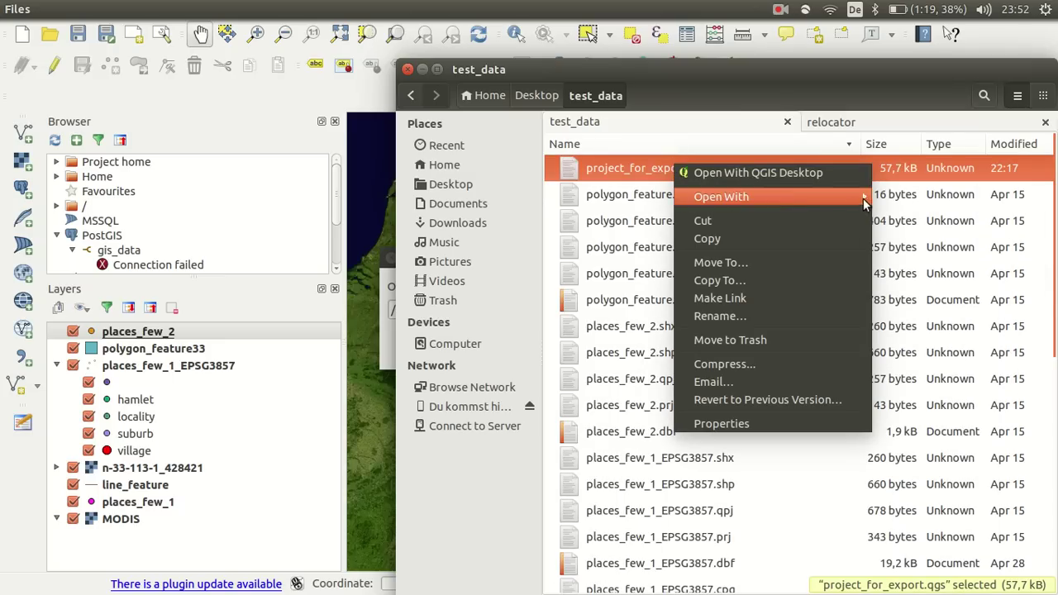
Step: Open project_for_export.qgs in Sublime Text, search 'datas', and find line_feature's path ./line_feature.shp
mouse_move(860, 198)
click(921, 270)
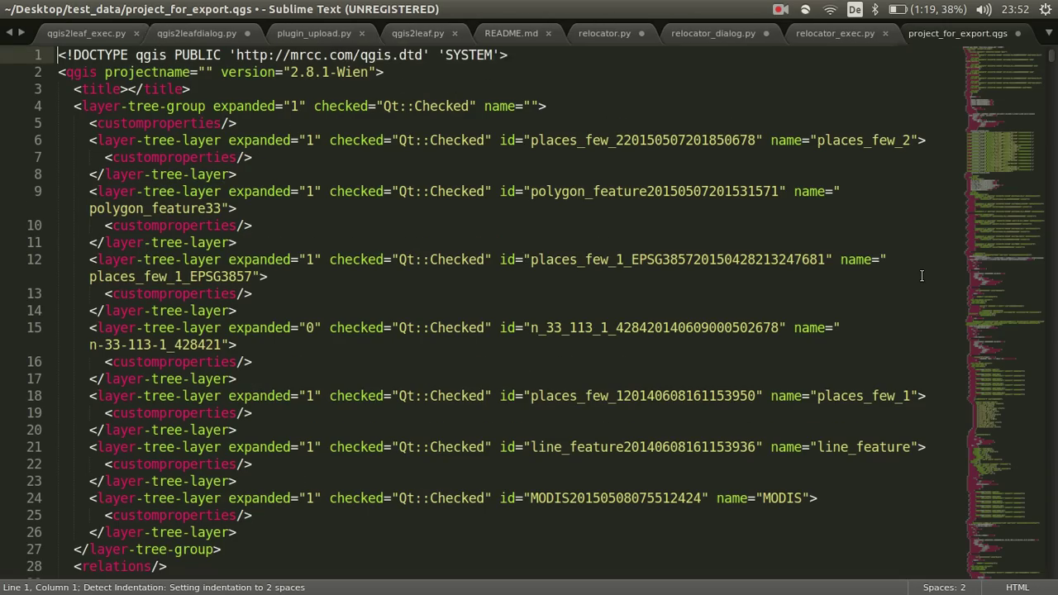
key(ctrl+f)
text(datas)
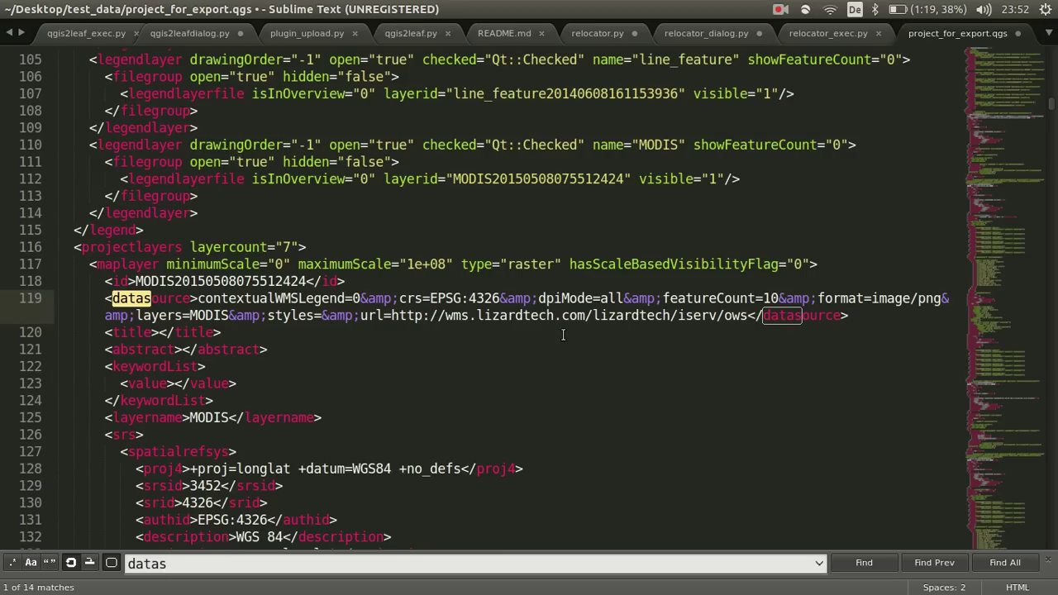
scroll(564, 336, down, 1)
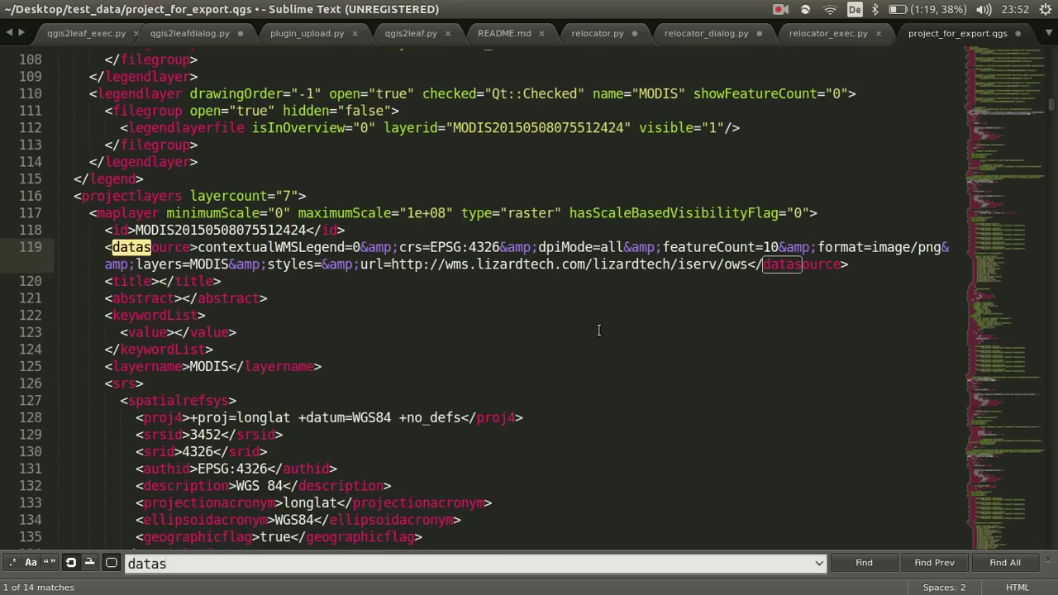
click(870, 564)
click(870, 564)
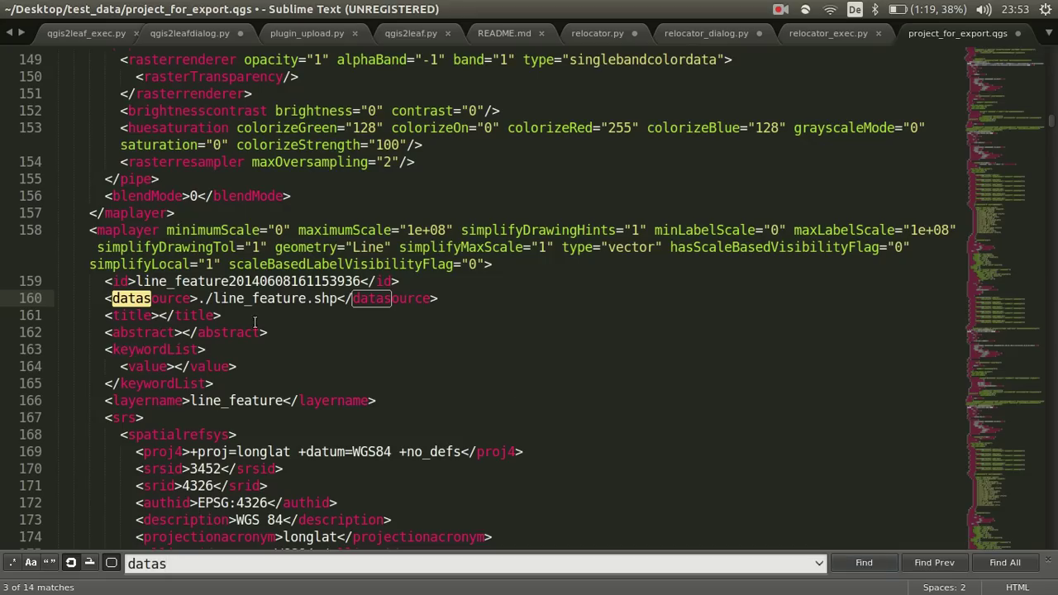
drag(202, 299, 340, 303)
Step: Step through the raster, places_few_1 and EPSG3857 datasources to places_few_2's ../../Downloads path
click(340, 303)
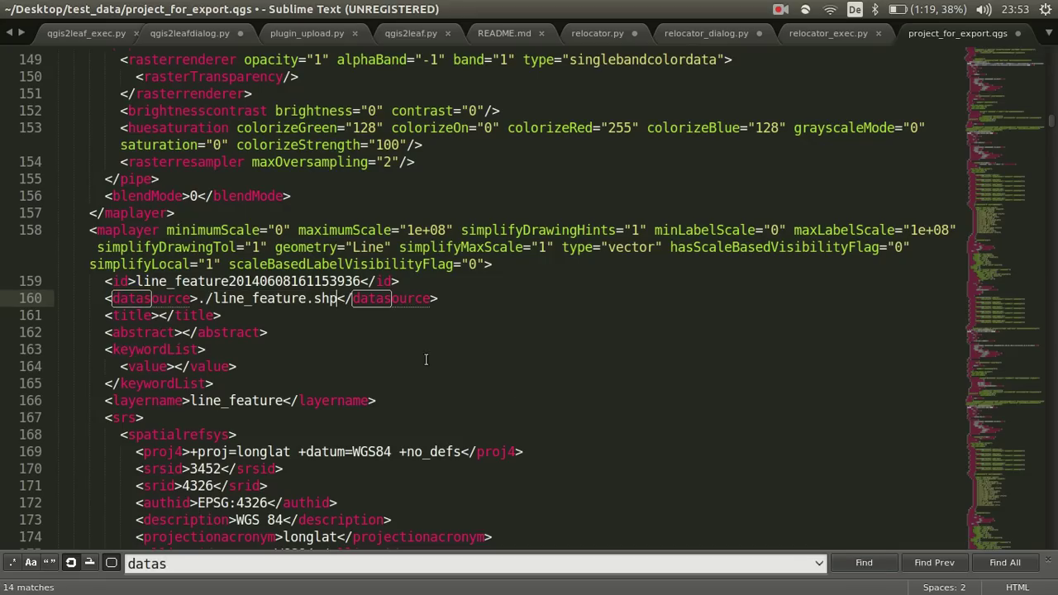
click(877, 566)
click(877, 566)
click(874, 564)
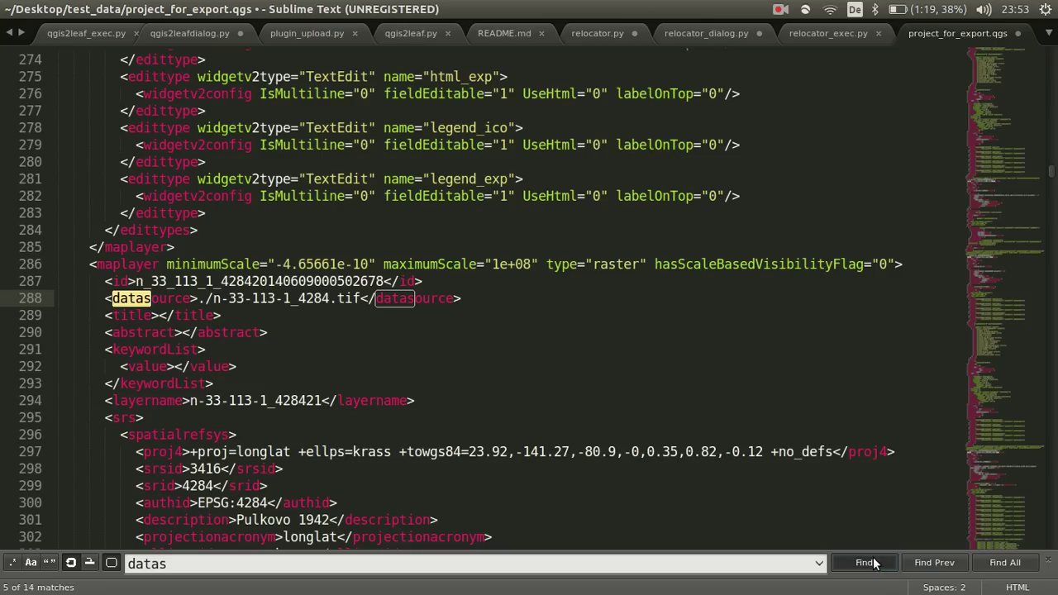
click(873, 562)
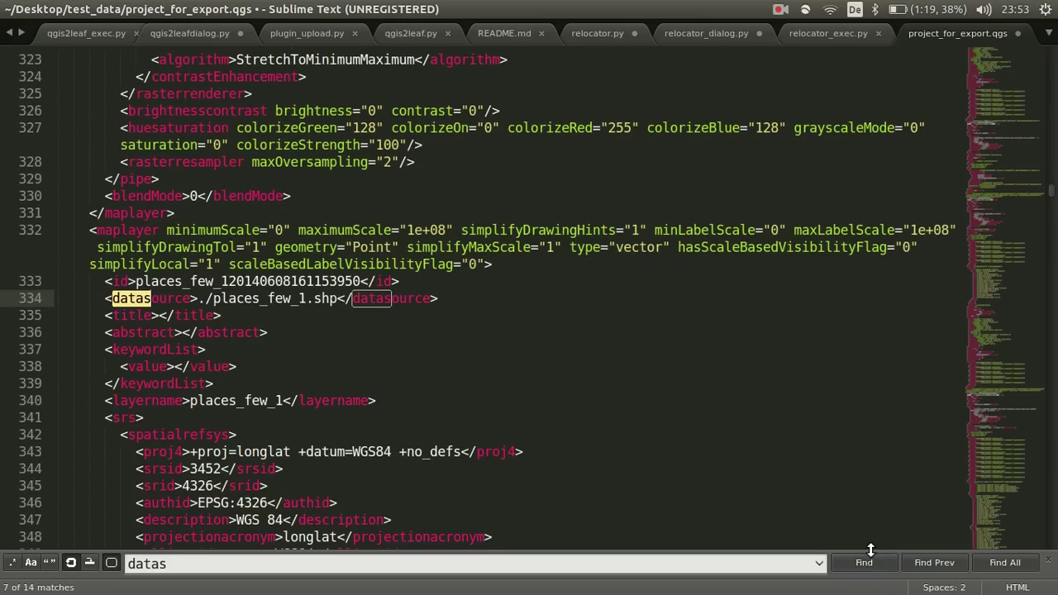
click(873, 562)
click(874, 562)
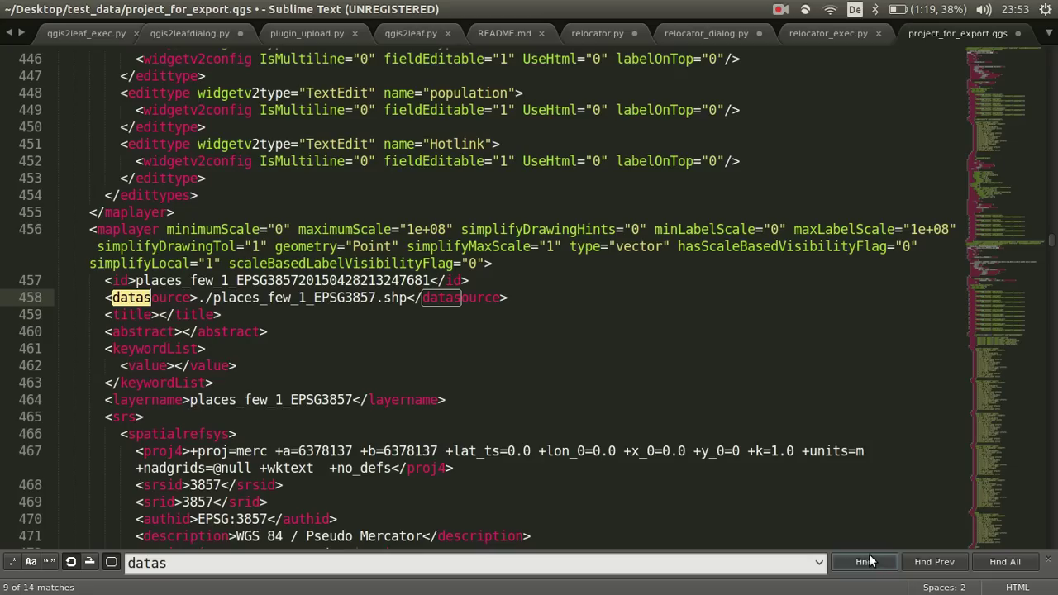
click(852, 567)
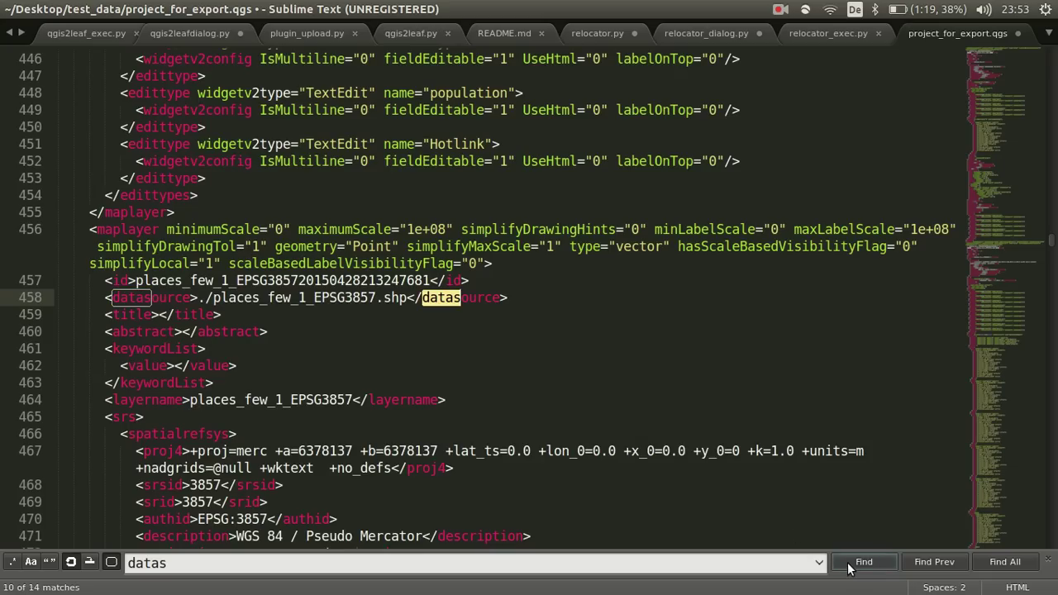
click(852, 568)
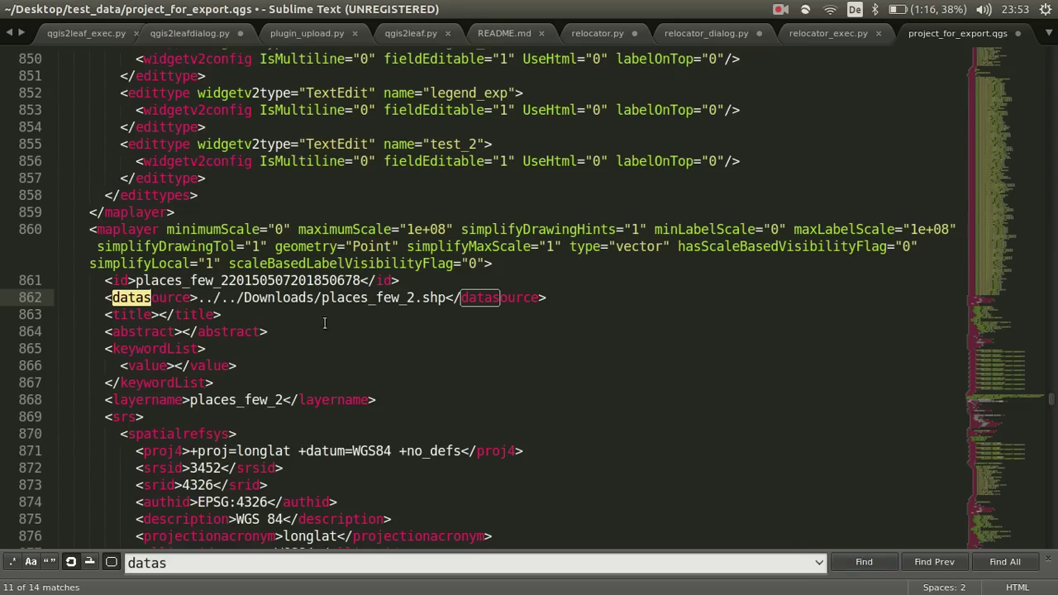
click(199, 287)
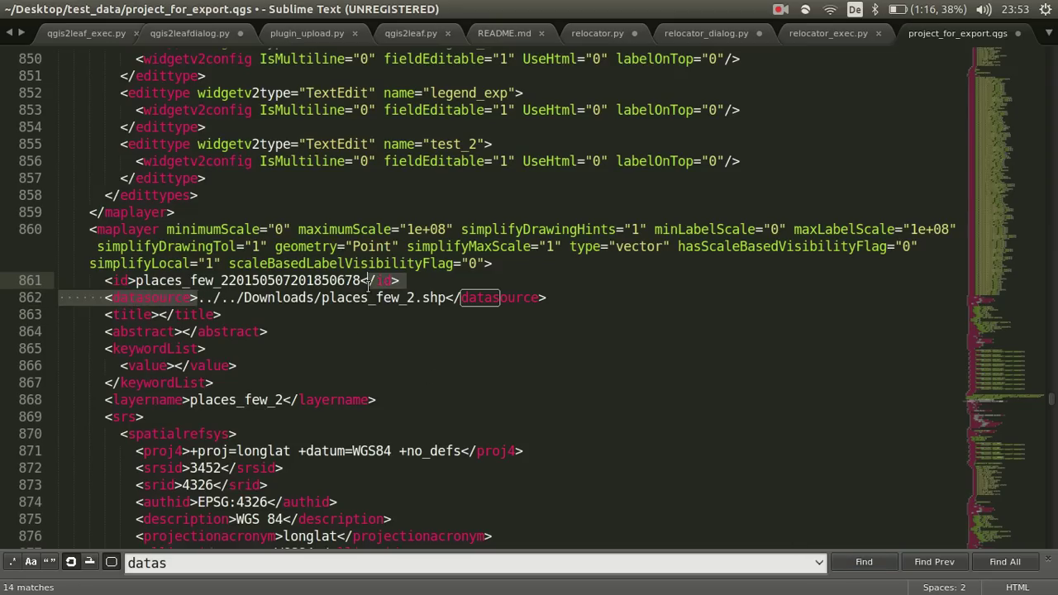
click(446, 299)
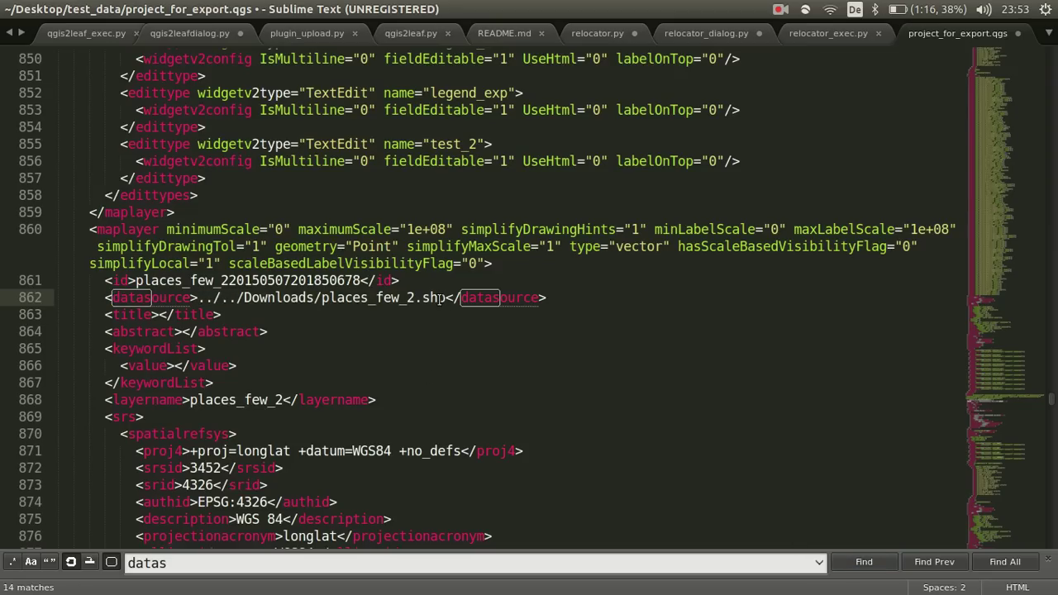
key(alt+Tab)
Step: Set the relocator output folder to Desktop, enable 'create ZIP', and close the dialog
key(alt+Tab)
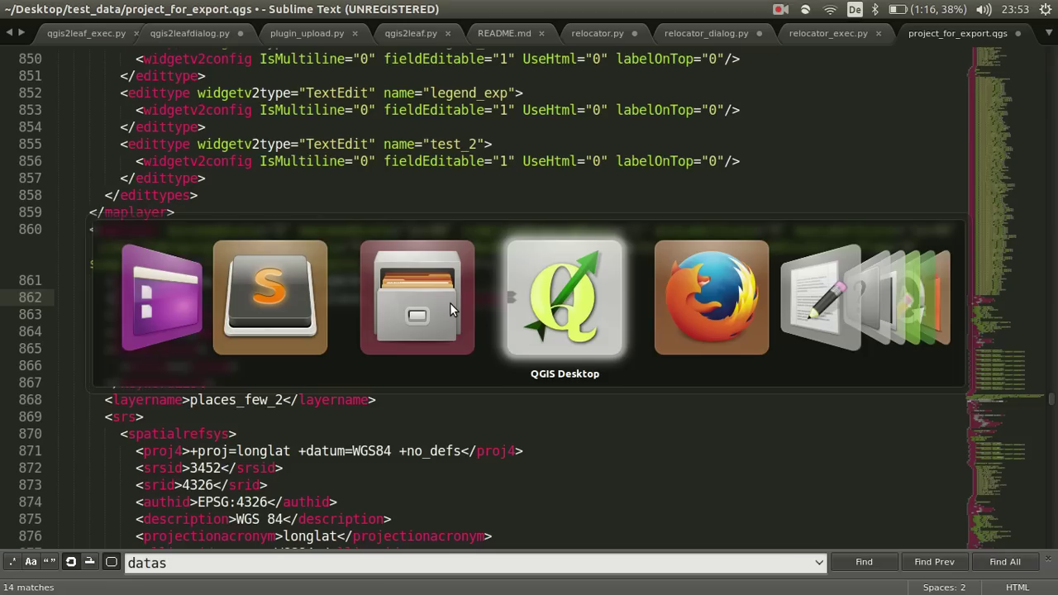
key(alt+shift+Tab)
key(alt+Tab)
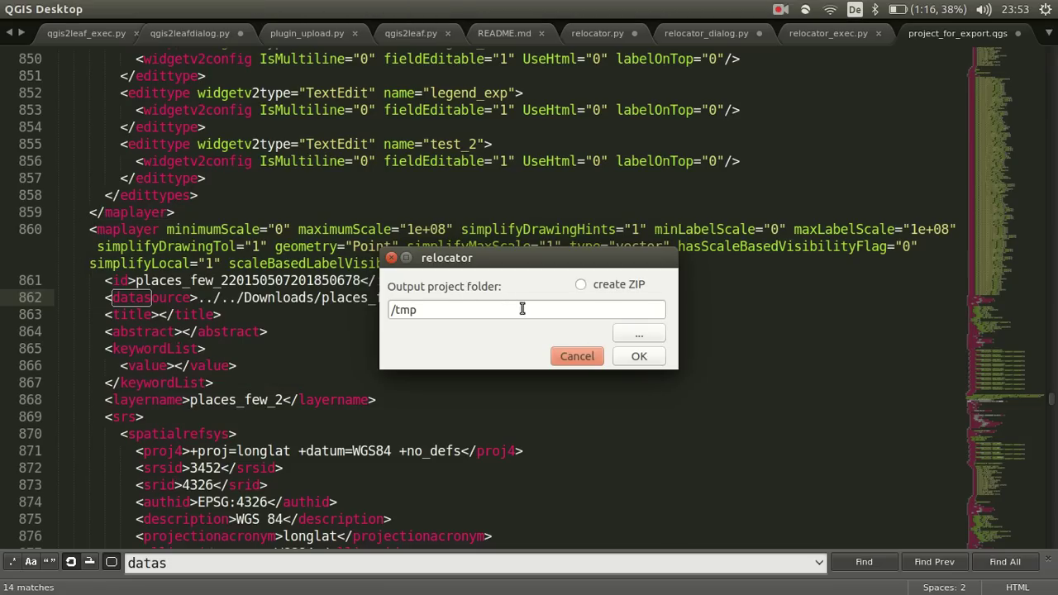
click(641, 333)
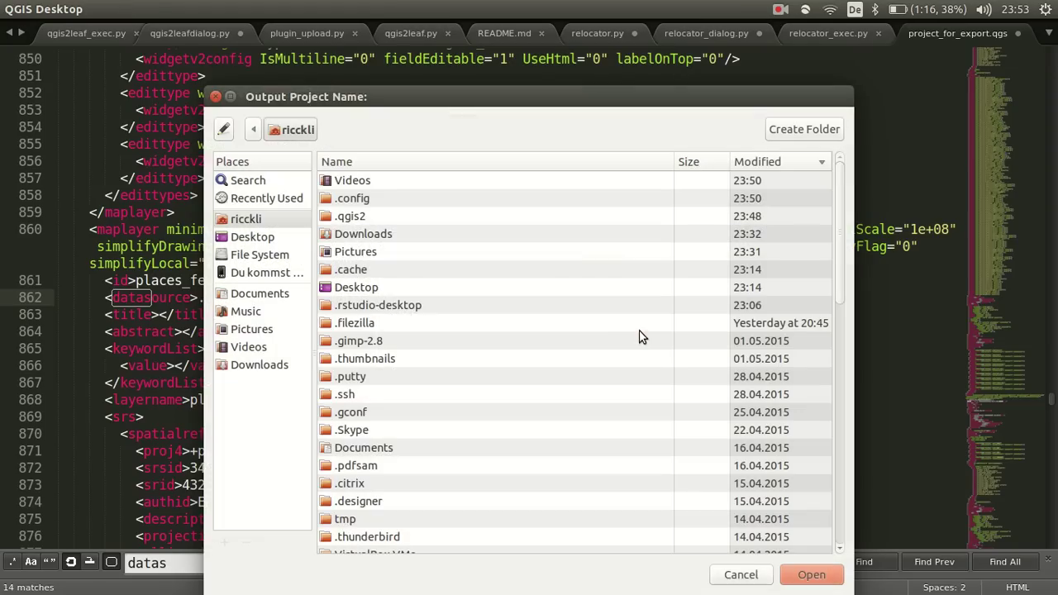
click(272, 238)
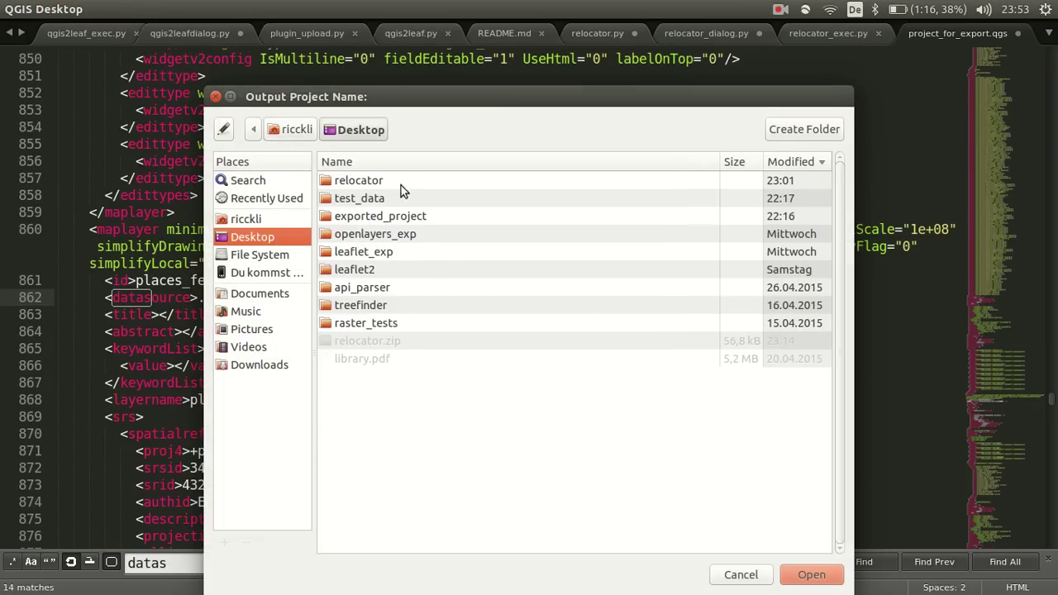
click(293, 222)
click(272, 237)
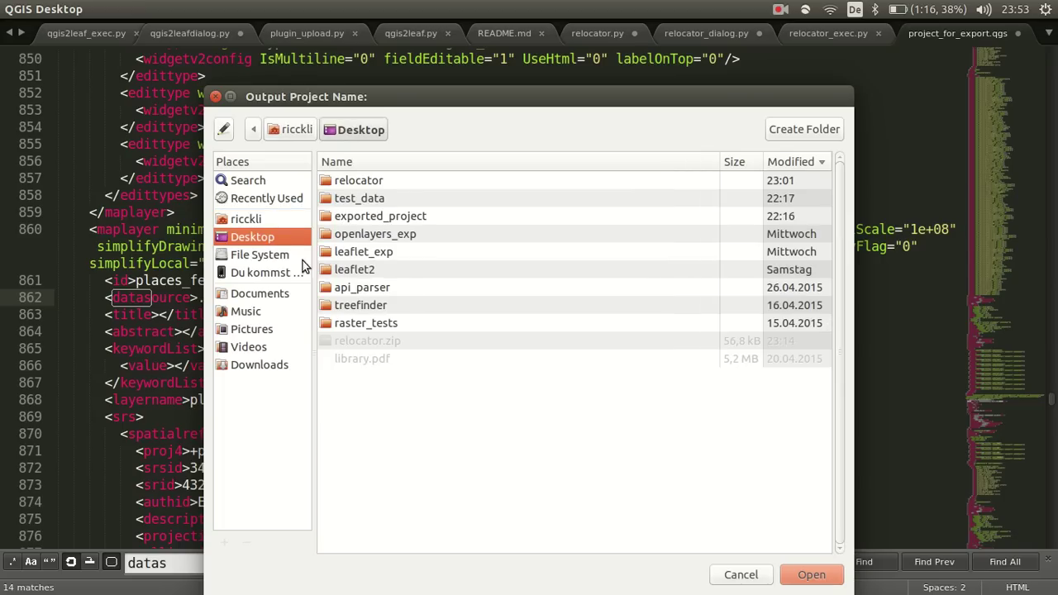
click(837, 575)
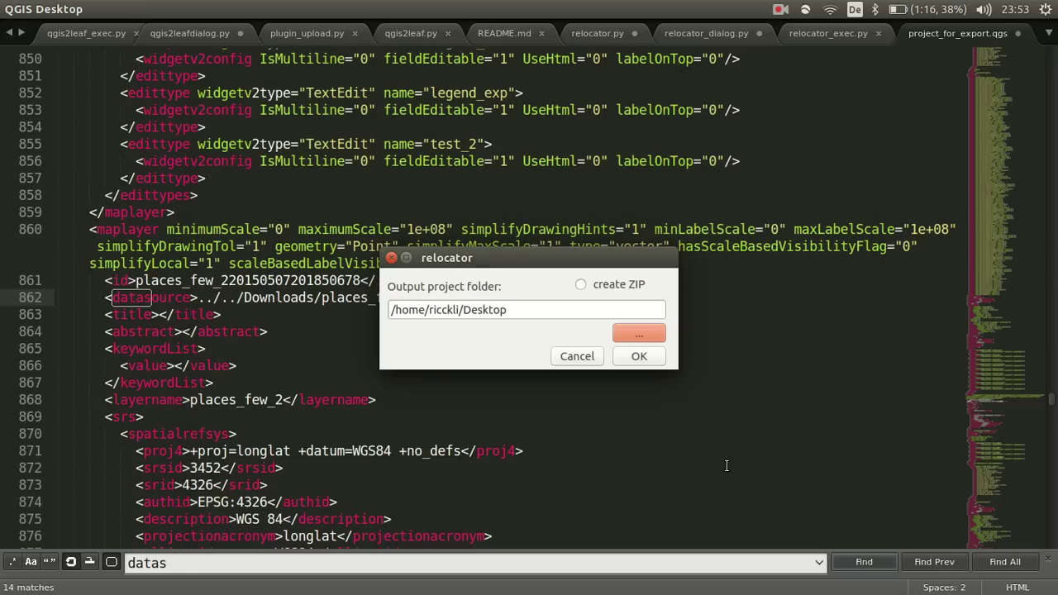
click(618, 288)
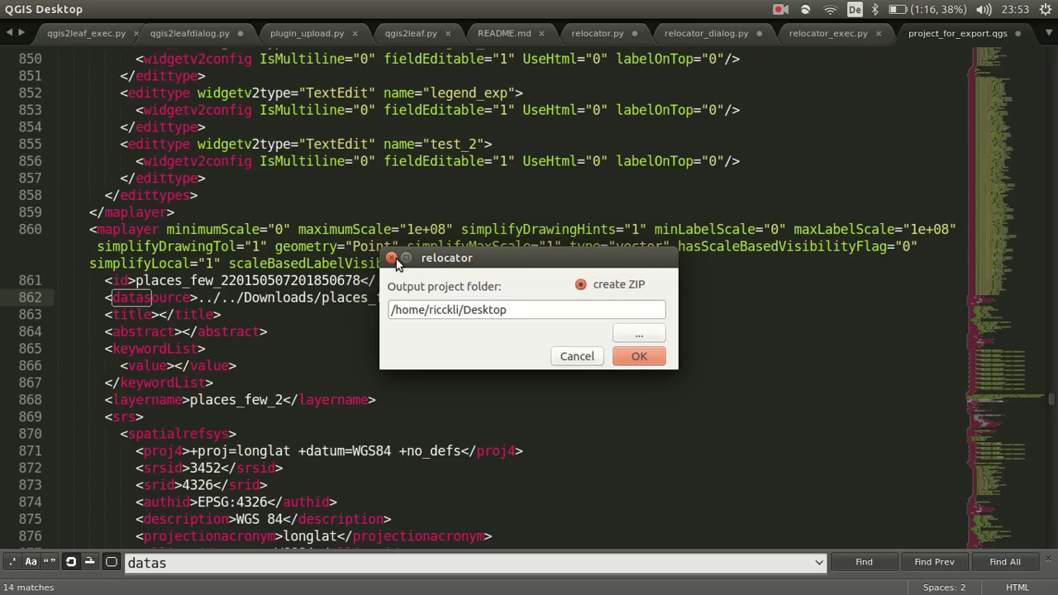
click(572, 356)
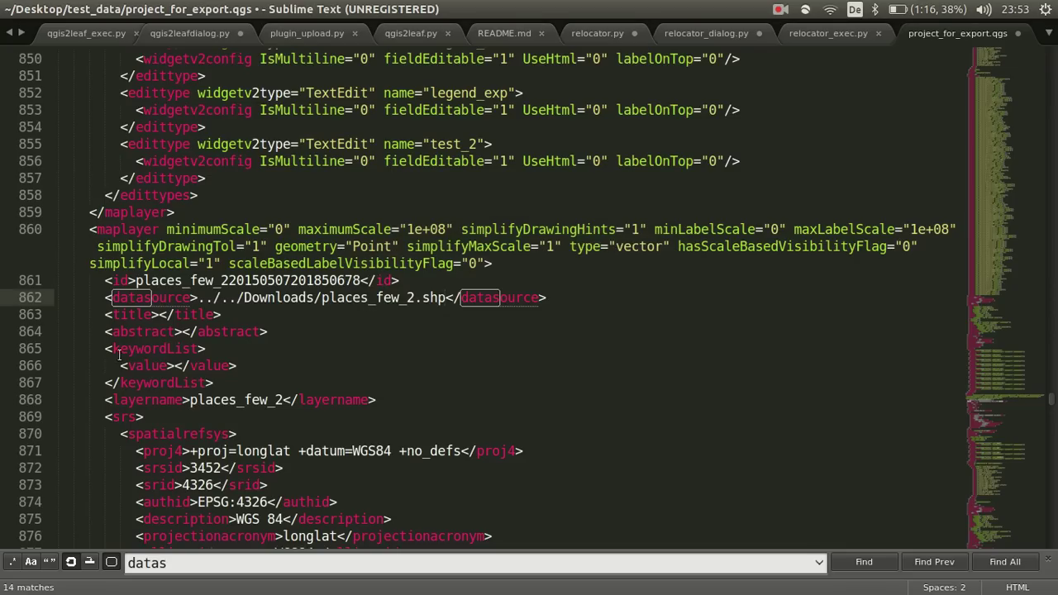
Step: Open project_for_export.qgs from the Desktop's export_2015_05_08_11_53_39 folder in QGIS
click(16, 68)
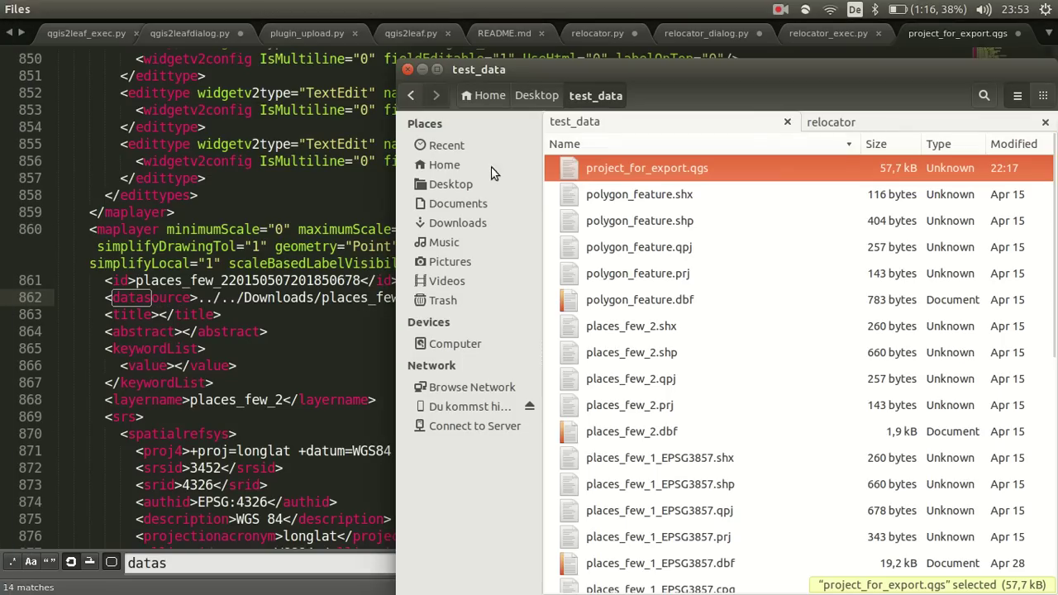
click(465, 186)
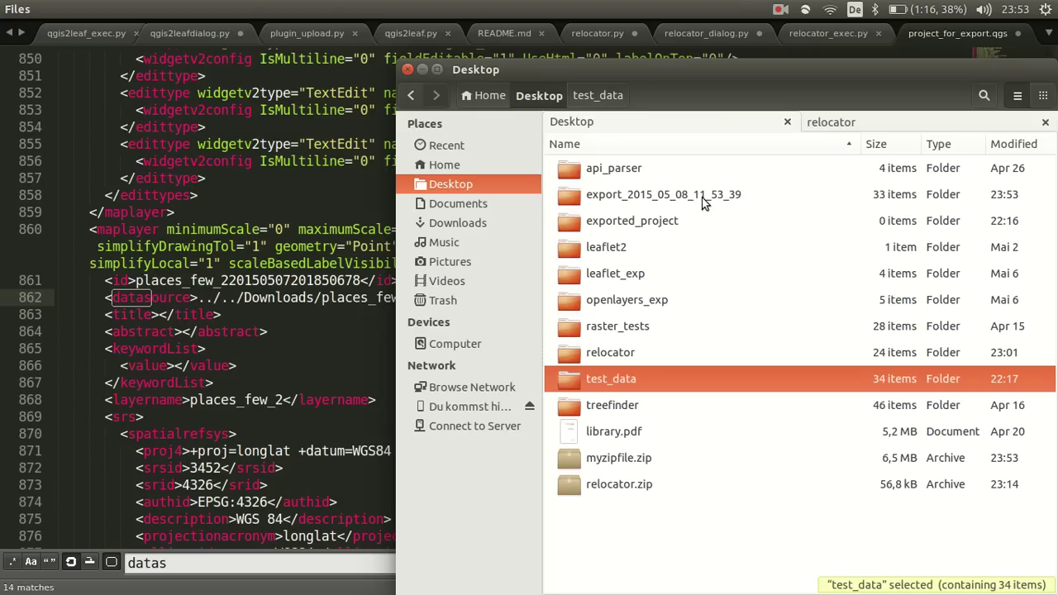
click(747, 205)
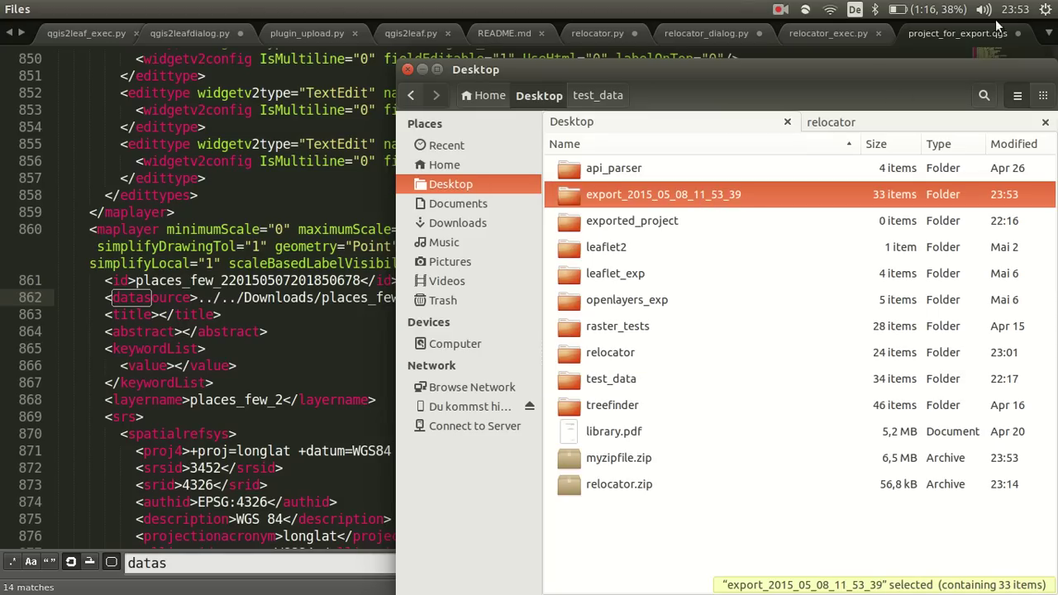
double_click(728, 207)
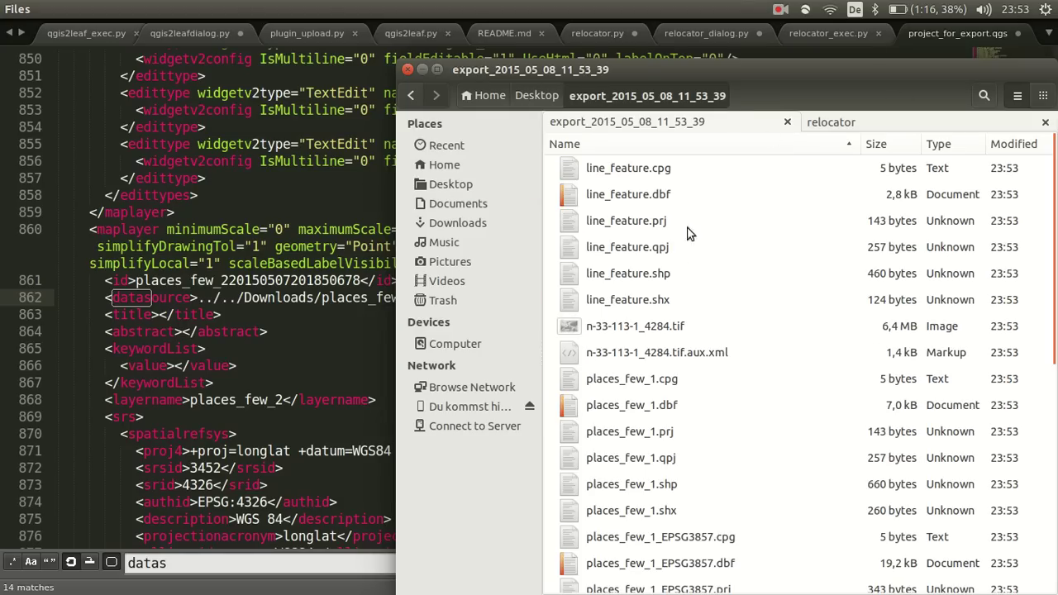
scroll(690, 254, down, 5)
click(672, 582)
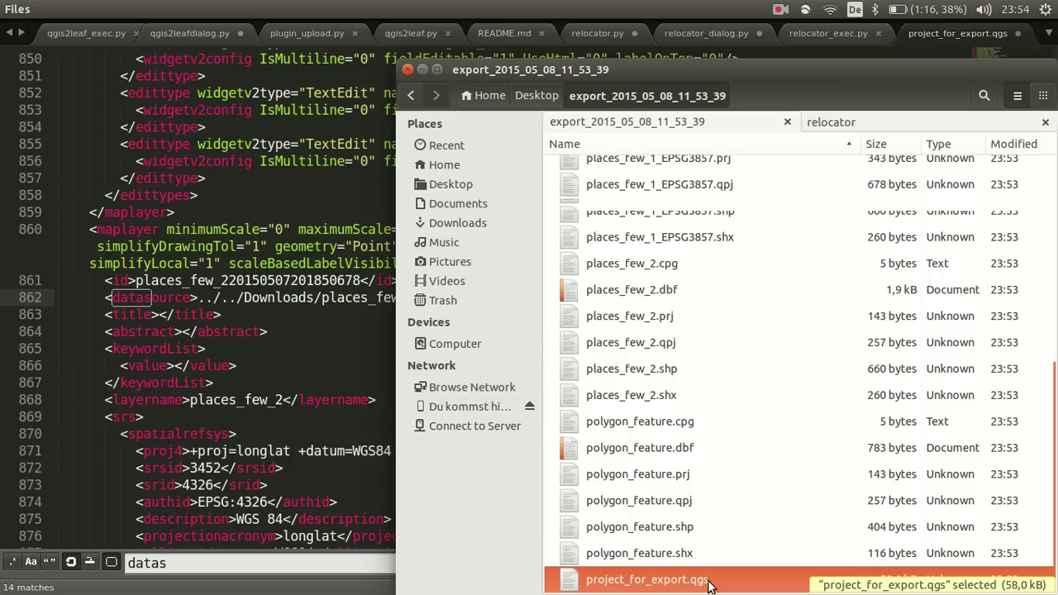
double_click(709, 583)
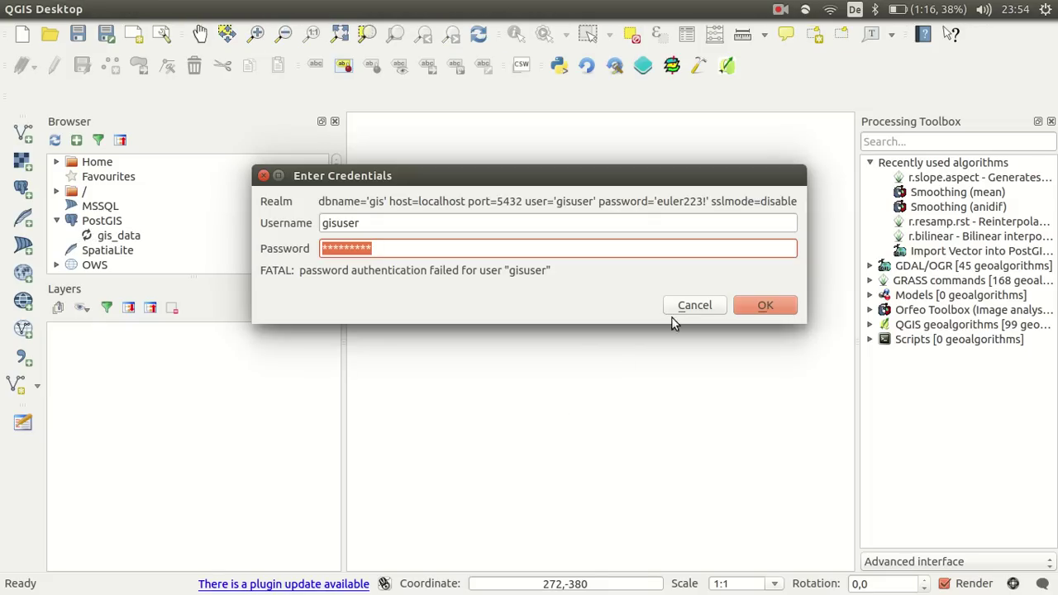
Step: Dismiss the PostGIS credentials prompt and switch between the two QGIS windows to compare layer lists
click(677, 305)
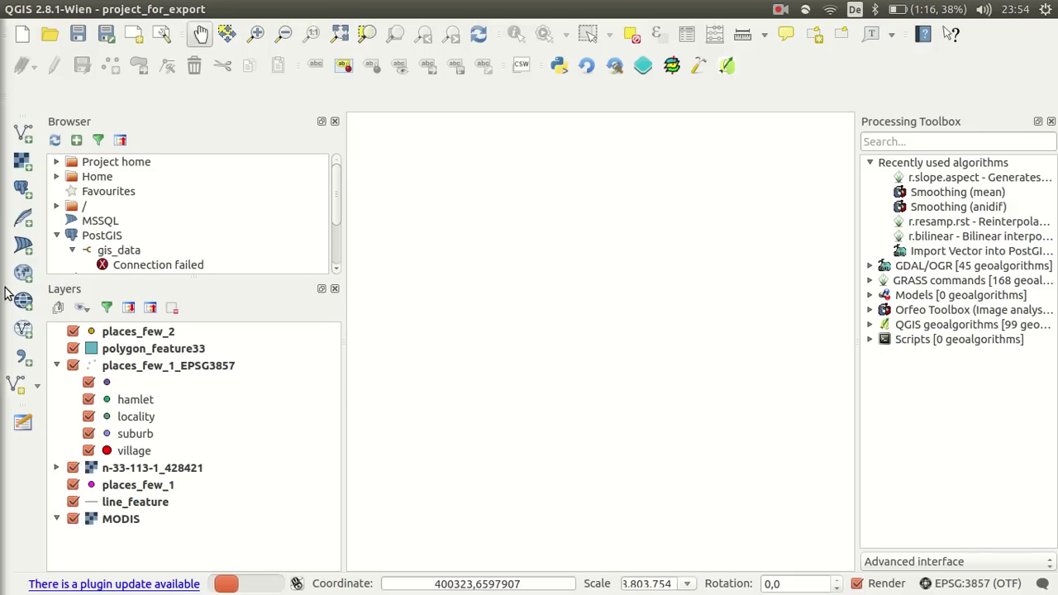
mouse_move(1, 294)
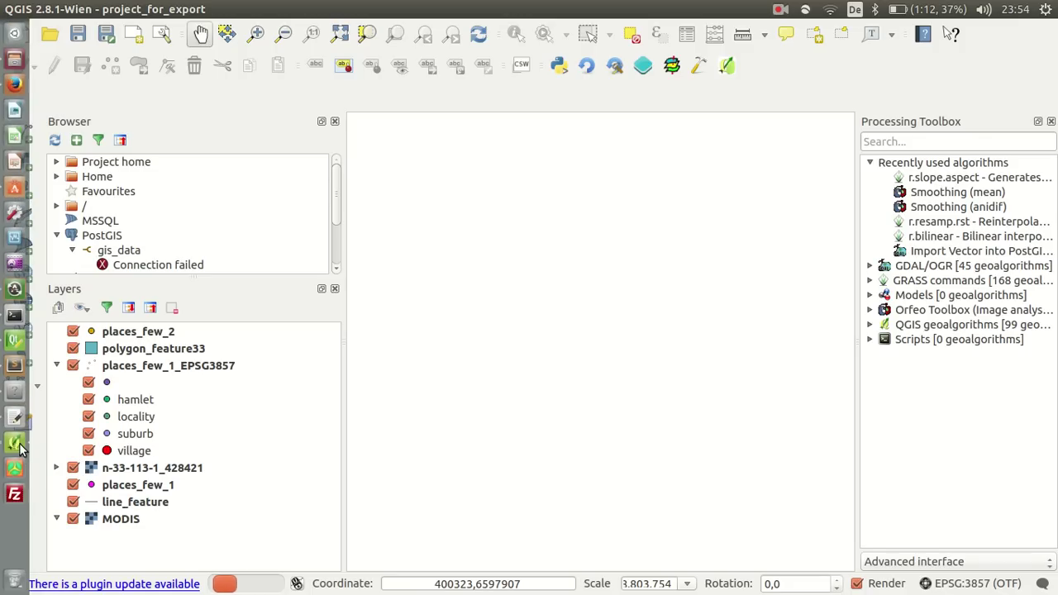
key(alt+Tab)
key(alt+Tab)
key(alt+Tab)
key(alt+shift+Tab)
key(alt+shift+Tab)
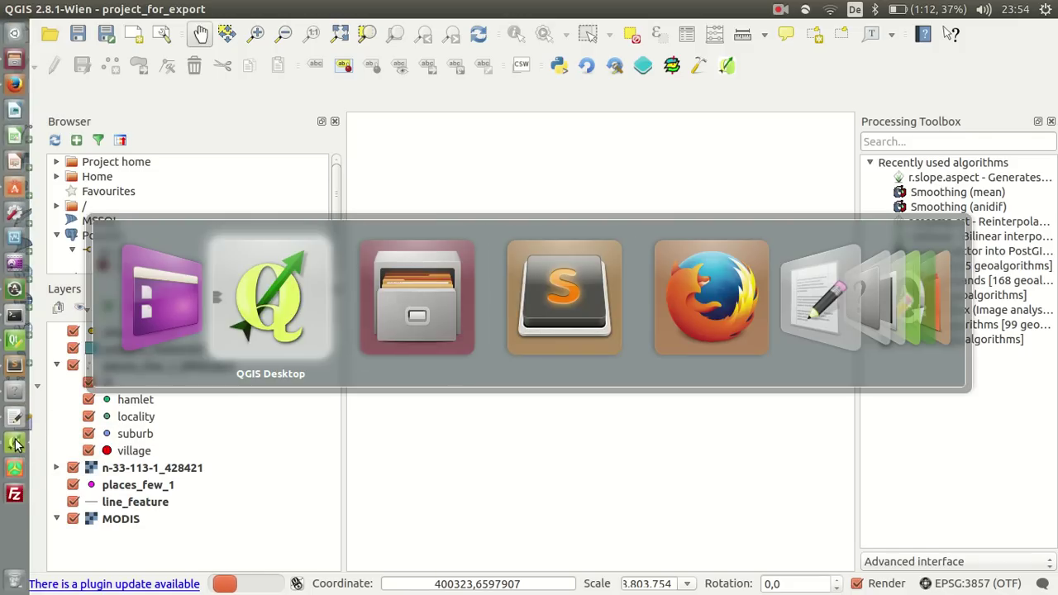
key(alt+Tab)
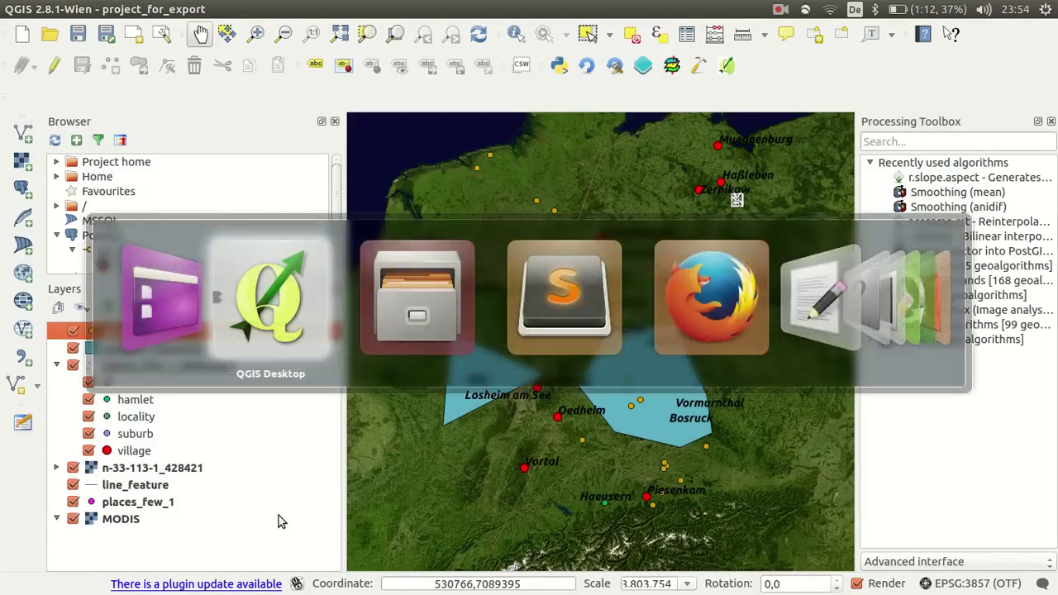
key(alt+Tab)
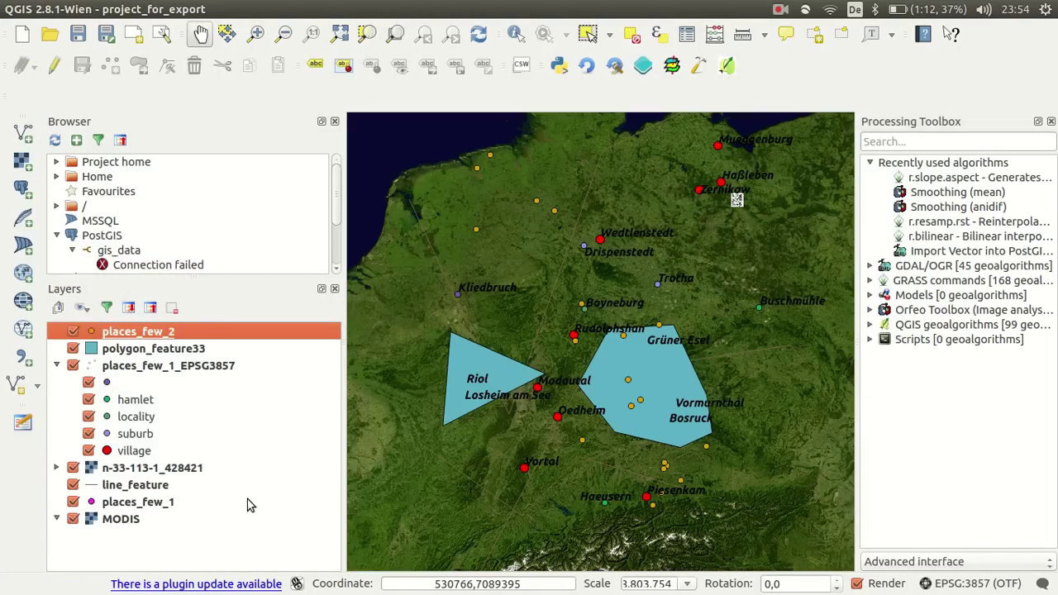
key(alt+Tab)
drag(250, 506, 246, 503)
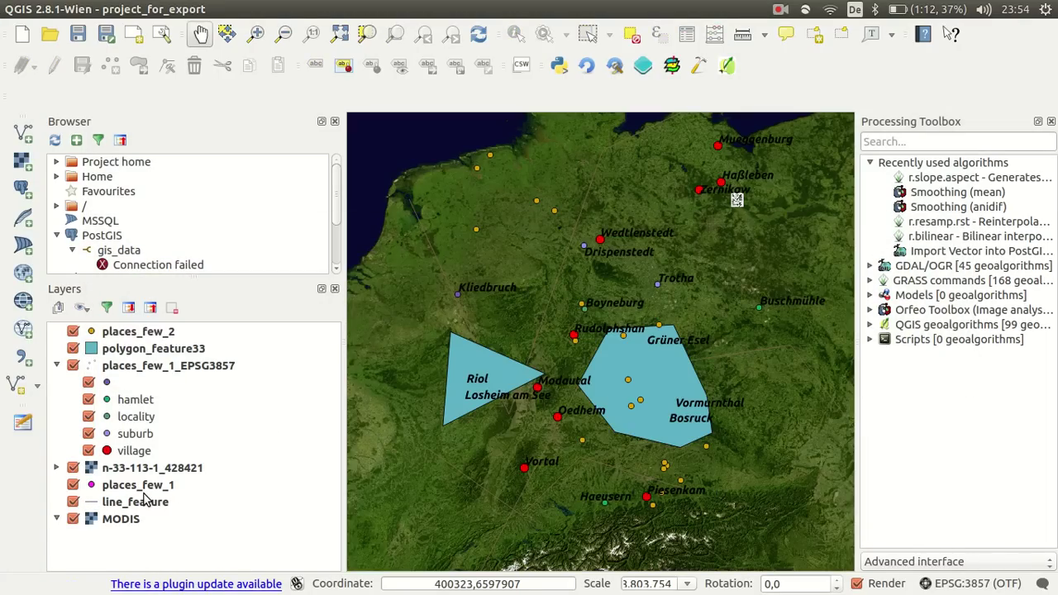
key(alt+Tab)
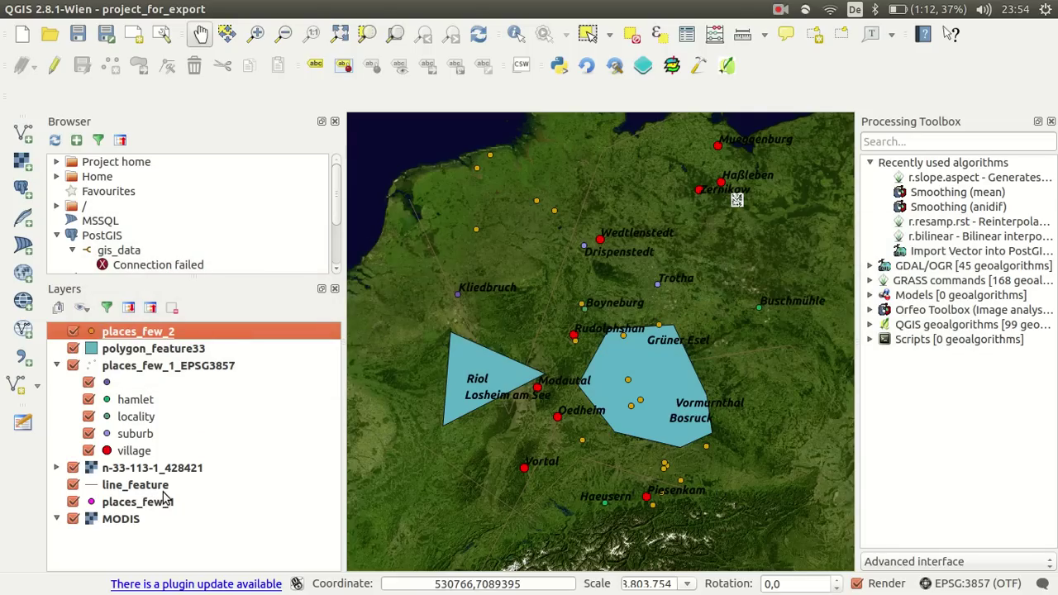
key(alt+Tab)
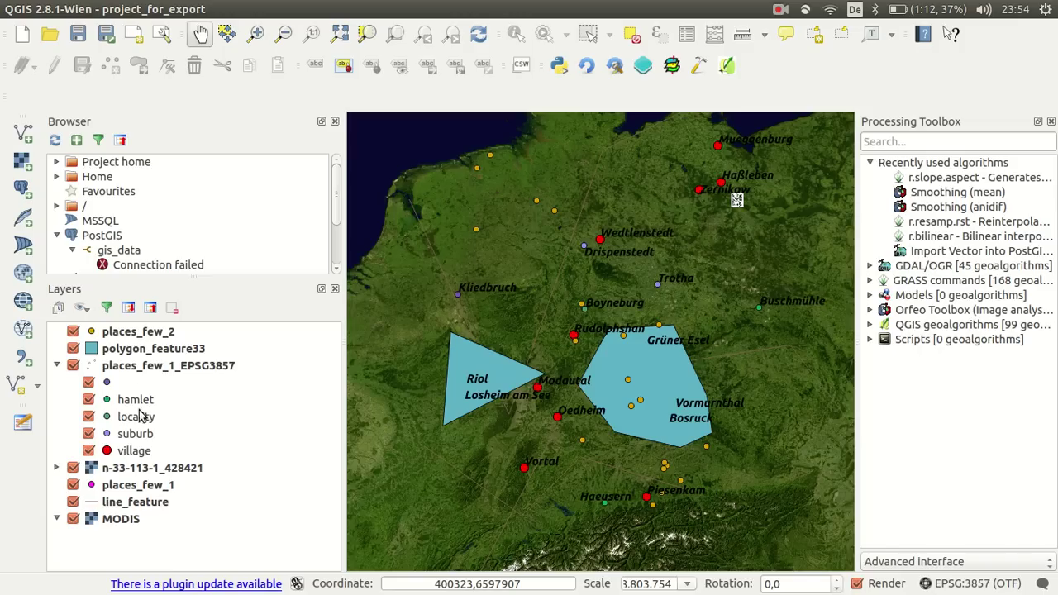
Step: Verify in places_few_2's Properties that its source is the export folder, then switch to Files
right_click(136, 331)
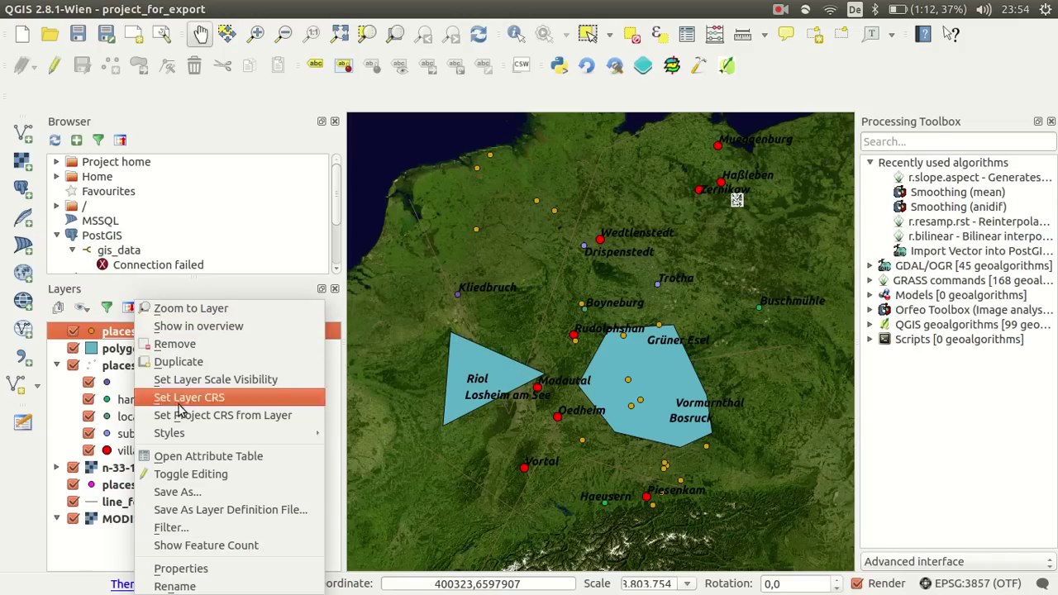
click(186, 569)
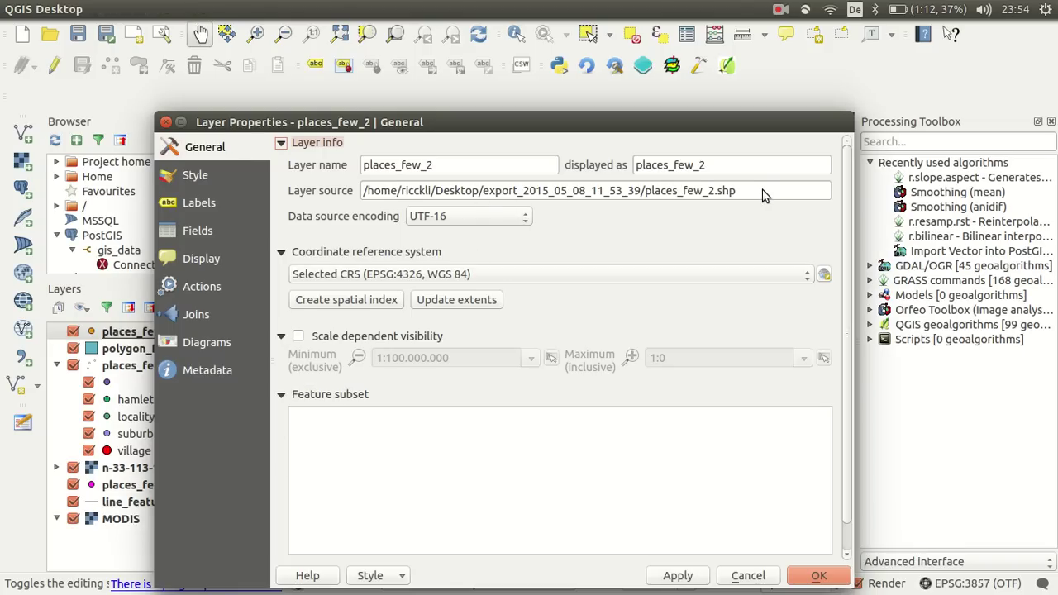
click(165, 122)
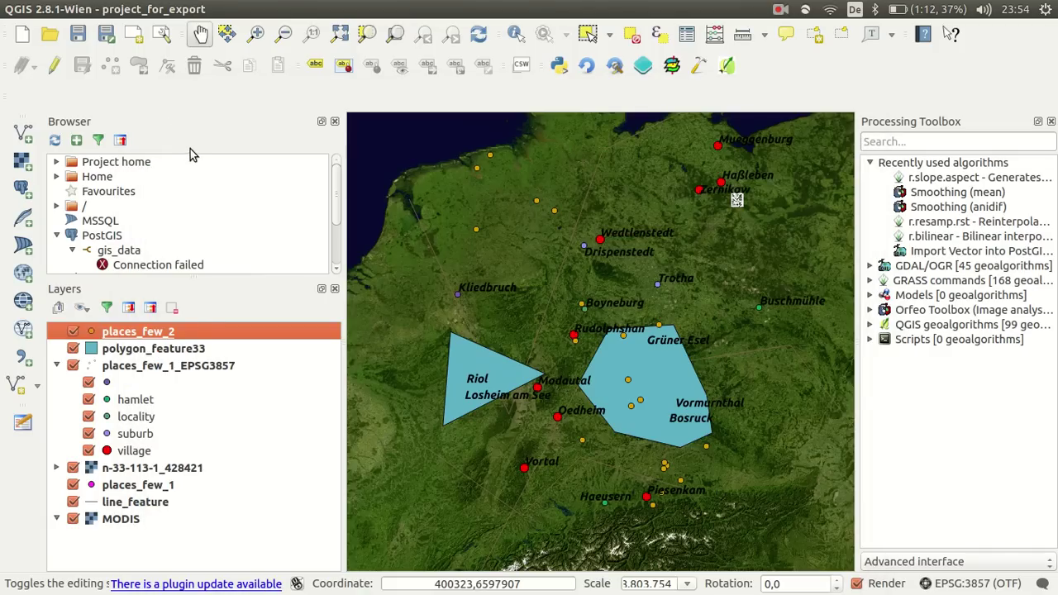
key(alt+Tab)
key(alt+Tab)
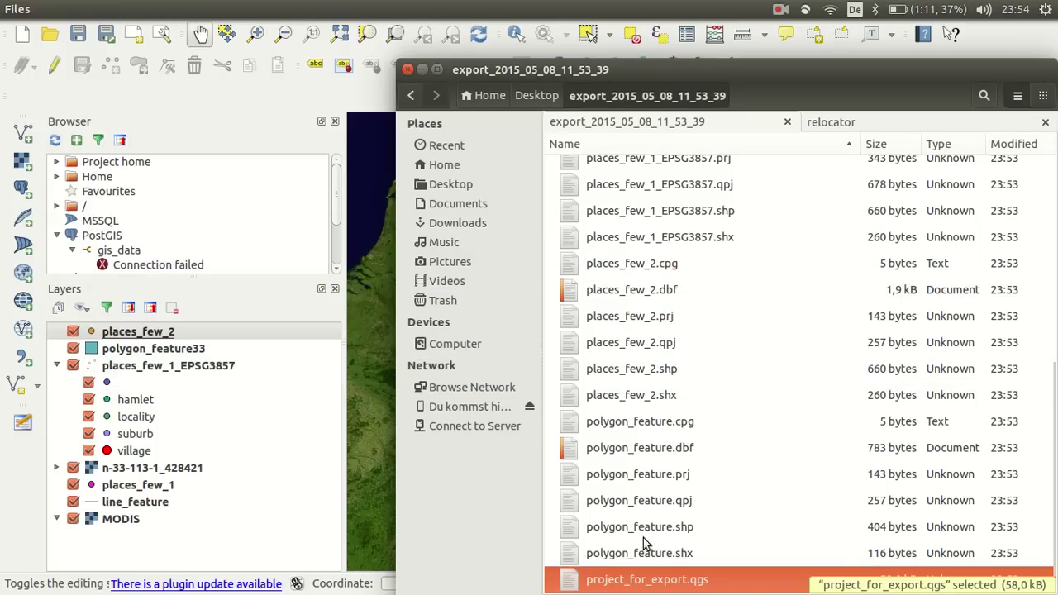
Step: Open the exported project_for_export.qgs in Sublime Text and step through 'datas' matches to ./places_few_2.shp
right_click(652, 577)
mouse_move(720, 336)
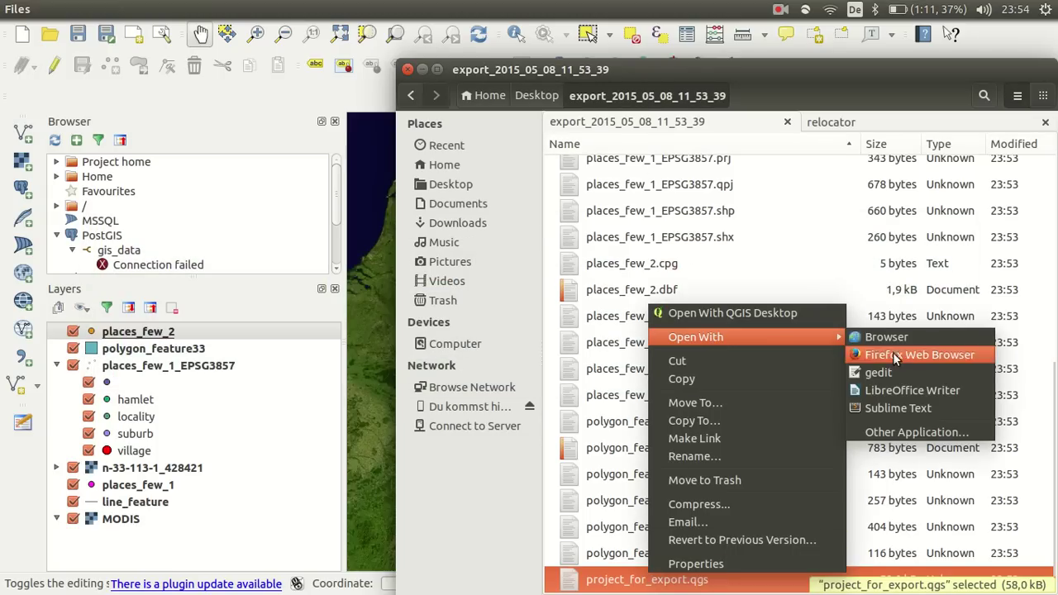
click(895, 408)
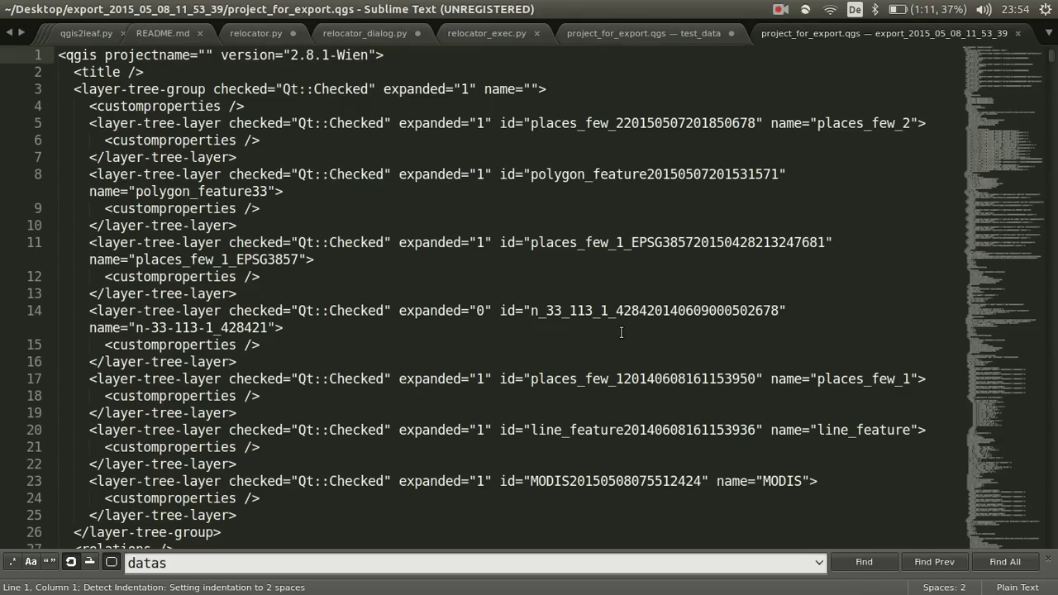
key(ctrl+f)
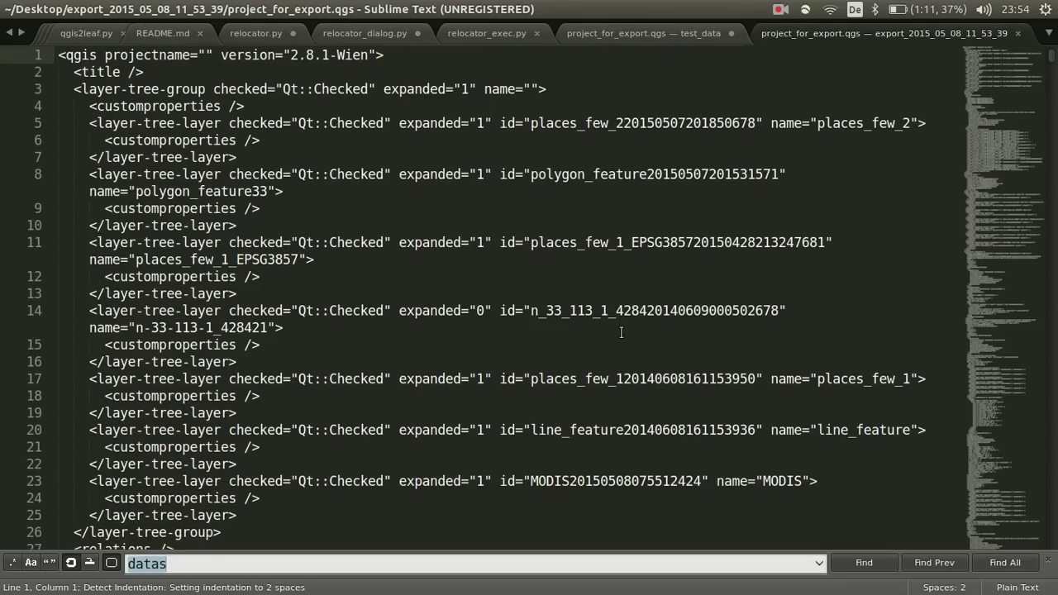
key(Return)
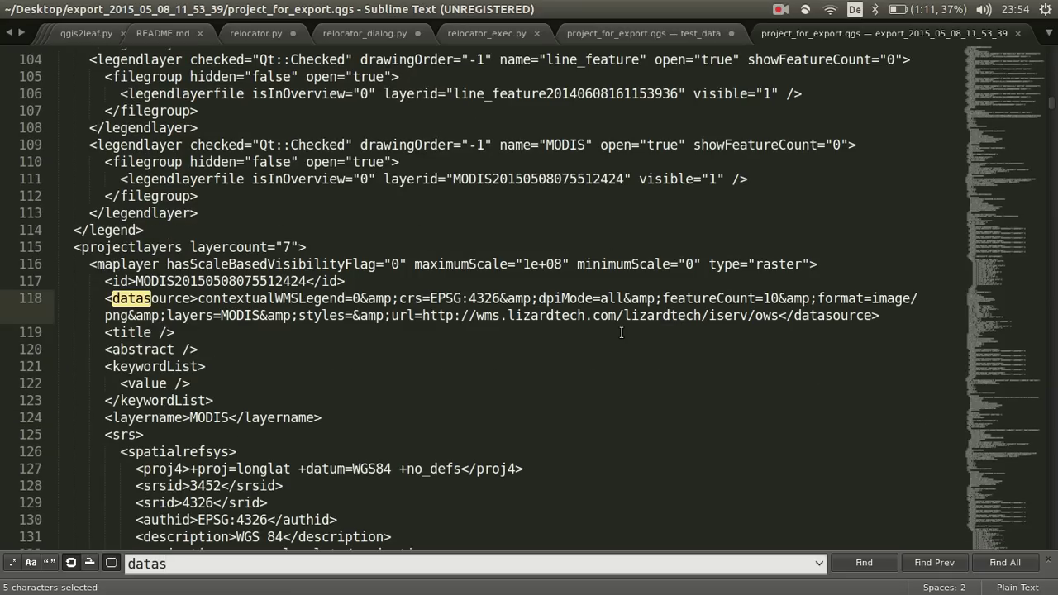
key(Return)
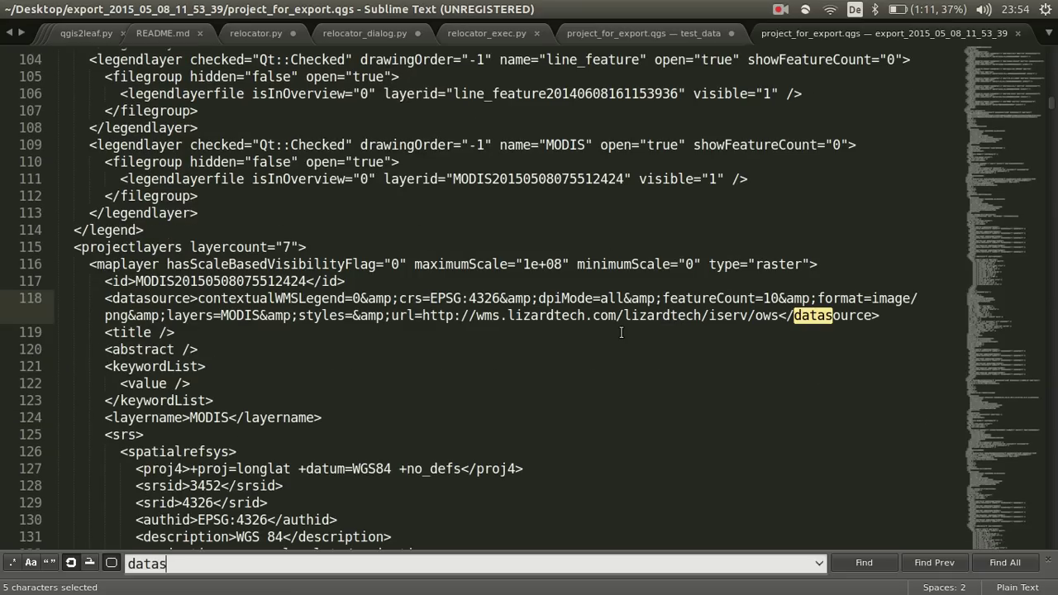
key(Return)
key(Return)
key(Return)
key(Return)
key(Return)
key(Return)
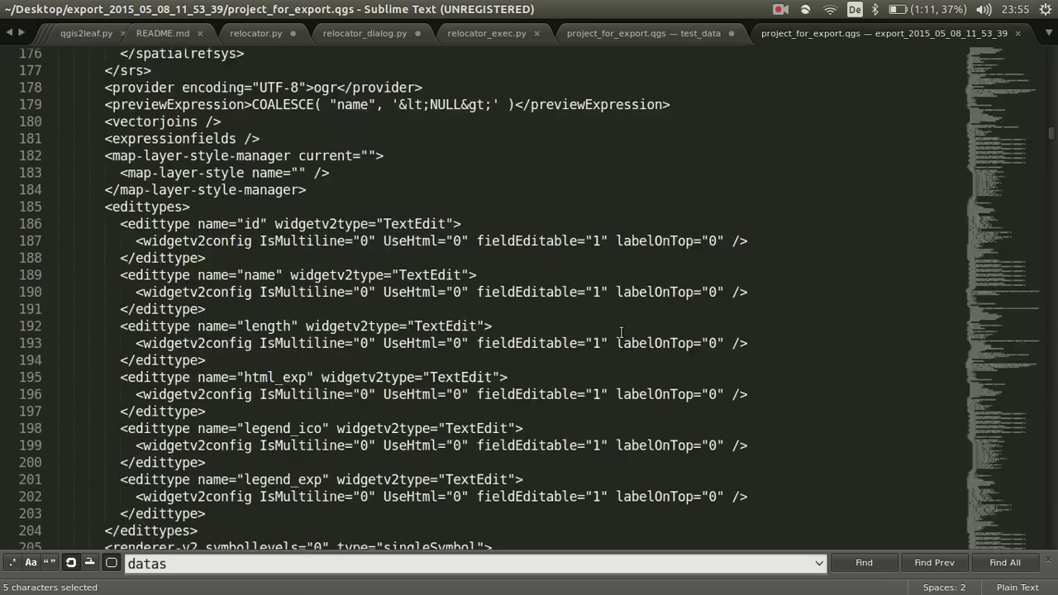
key(Return)
key(Return)
key(Return)
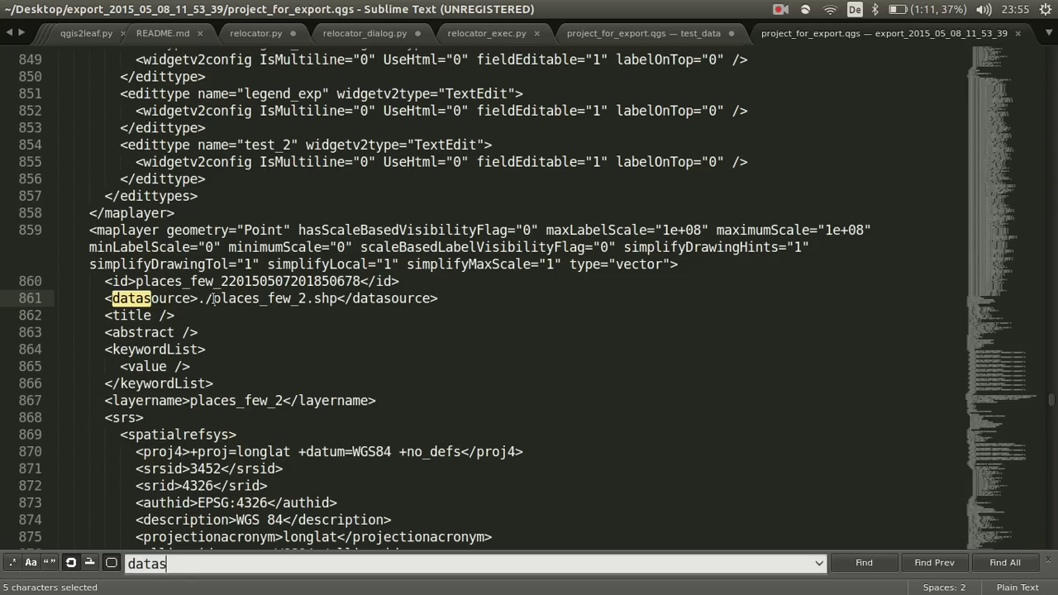
Step: Return Files to the Desktop folder and select the 6,5 MB myzipfile.zip archive
key(alt+Tab)
key(alt+Tab)
key(Tab)
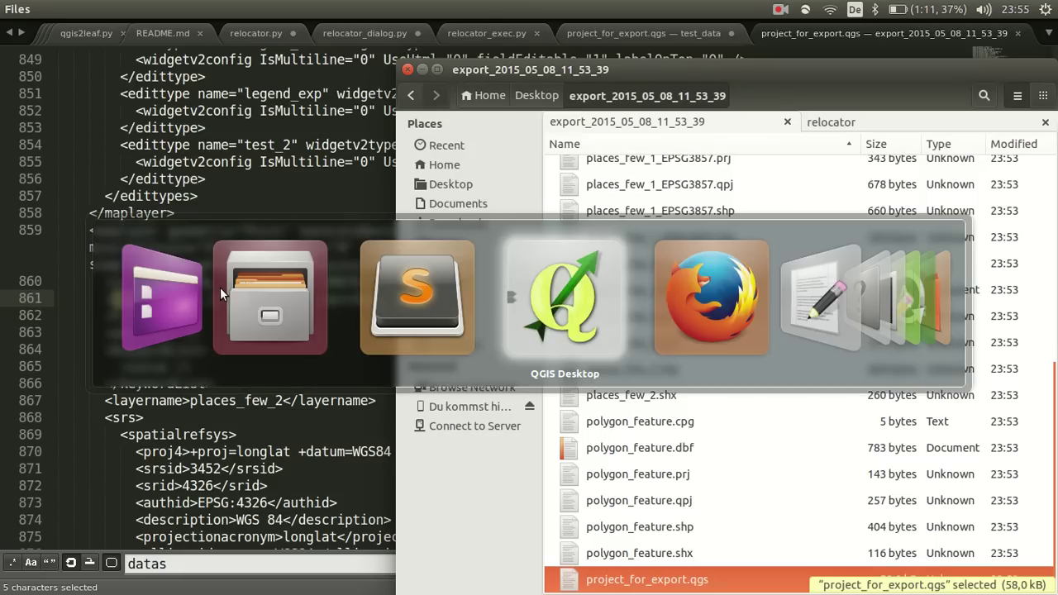
key(shift+Tab)
key(shift+Tab)
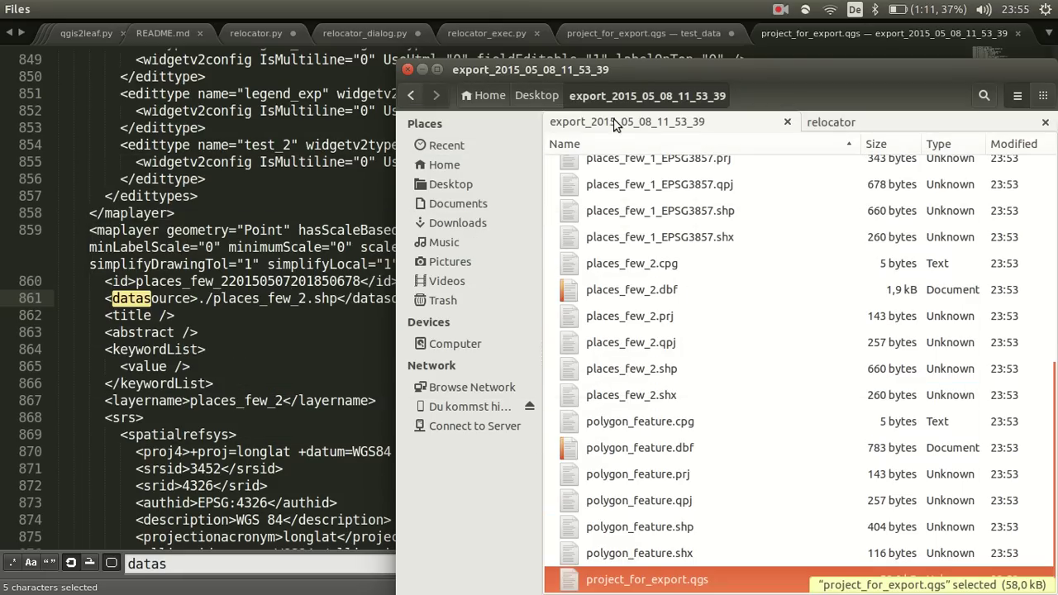
click(533, 91)
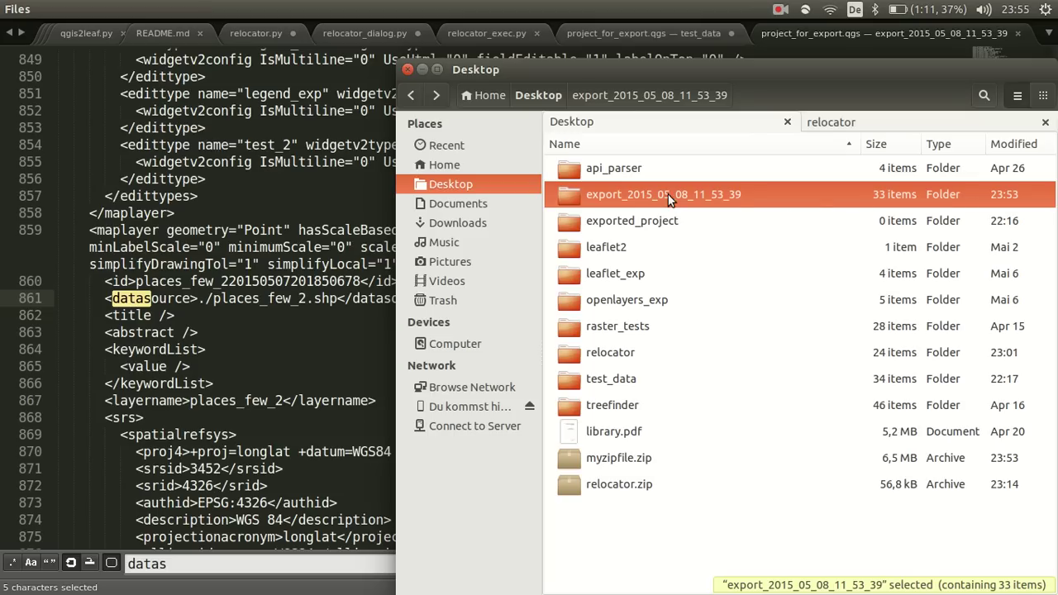
click(632, 457)
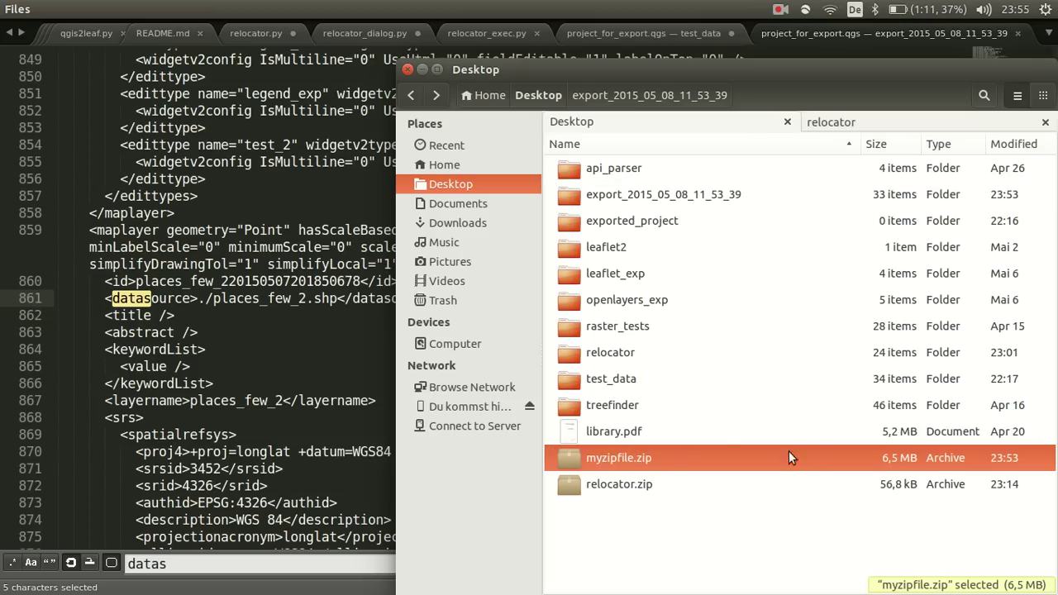
double_click(637, 456)
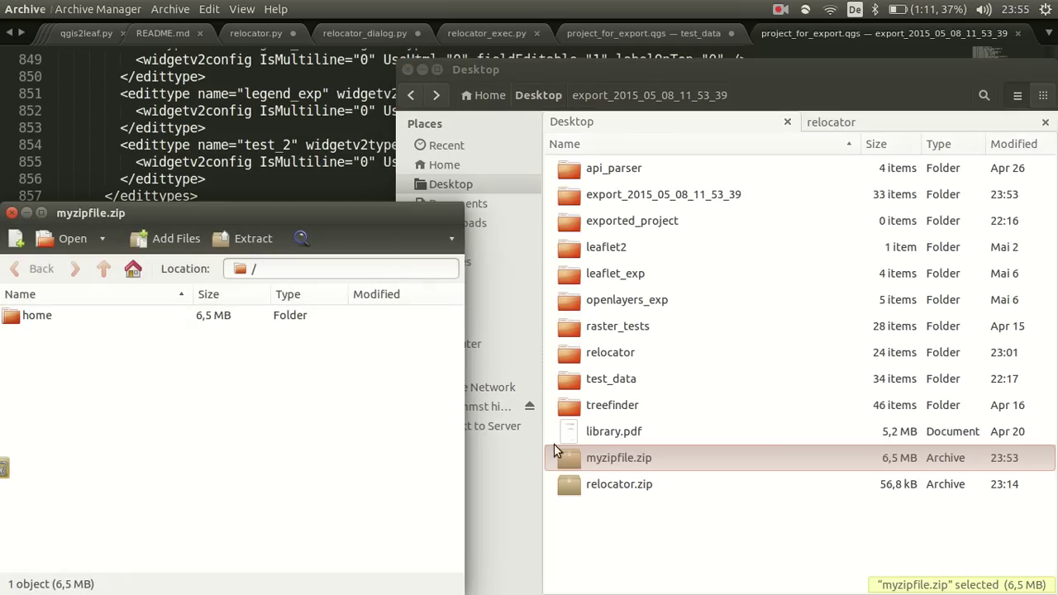
click(47, 322)
double_click(48, 323)
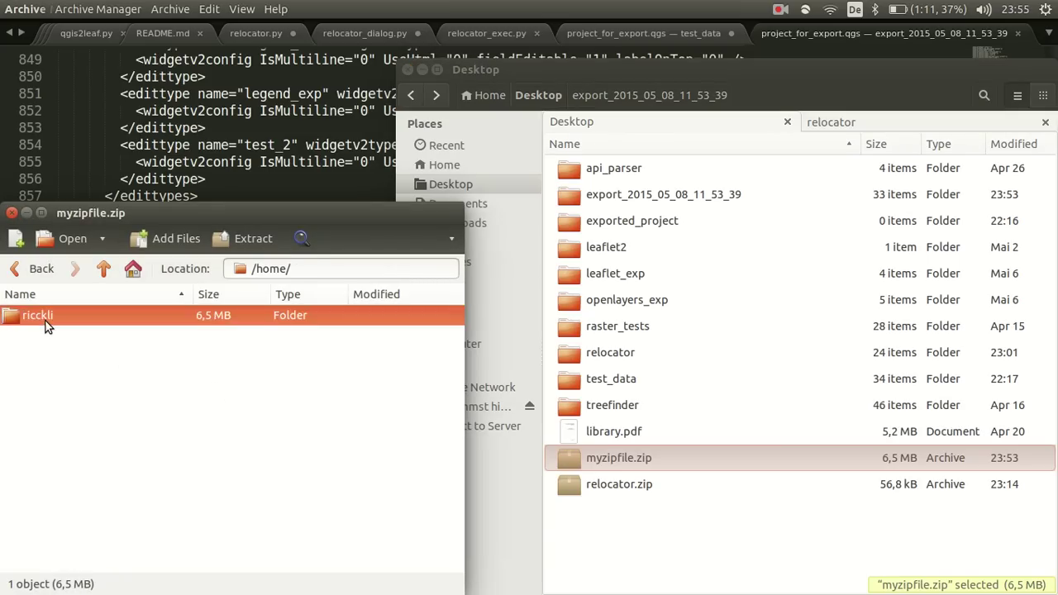
double_click(50, 324)
double_click(67, 321)
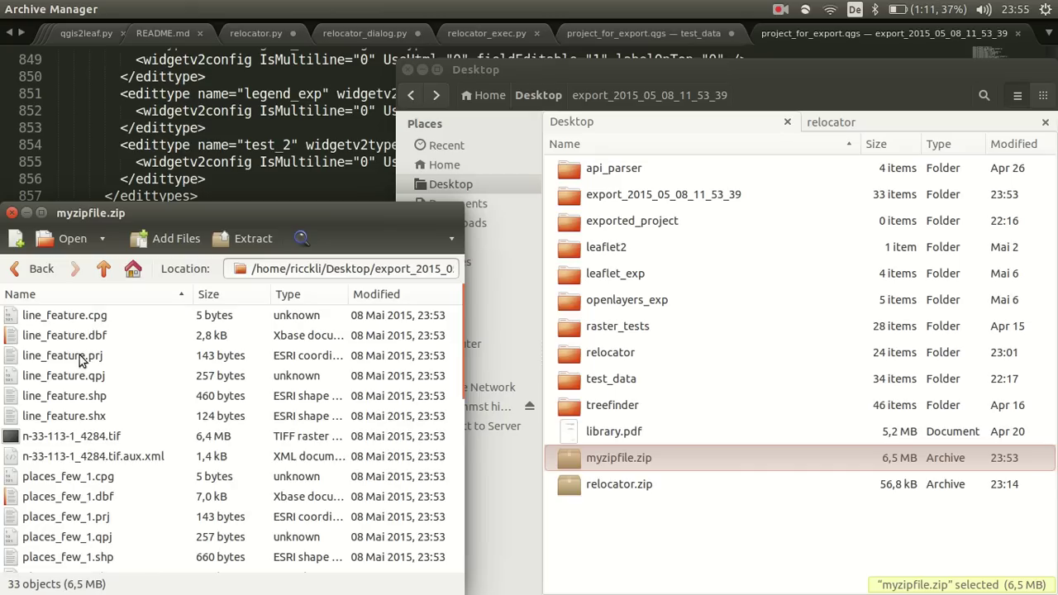
scroll(151, 467, down, 5)
scroll(151, 467, up, 3)
scroll(150, 467, down, 3)
scroll(152, 467, up, 3)
scroll(152, 467, down, 3)
click(87, 563)
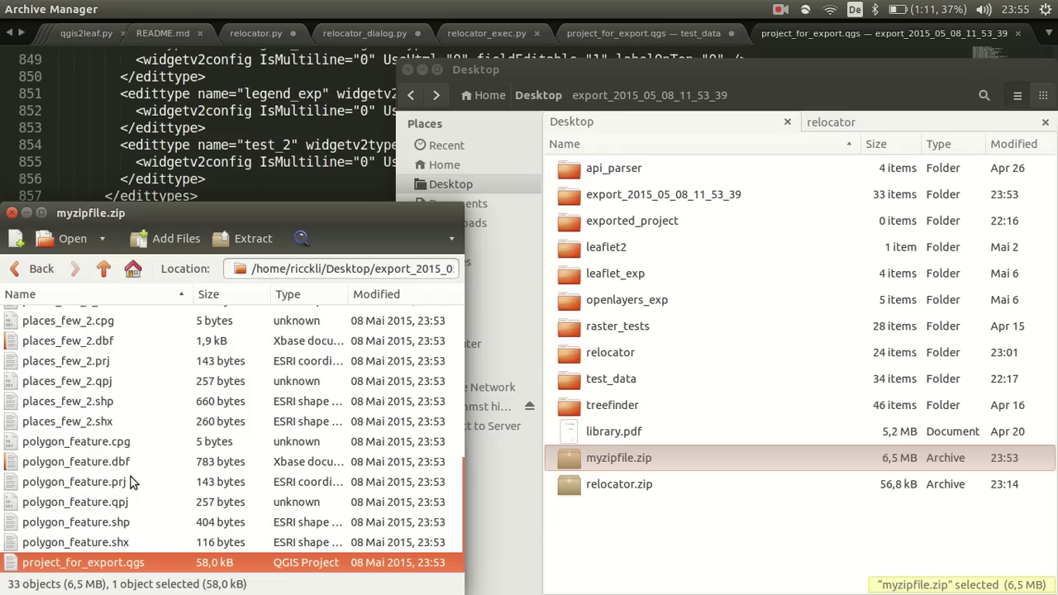
click(11, 213)
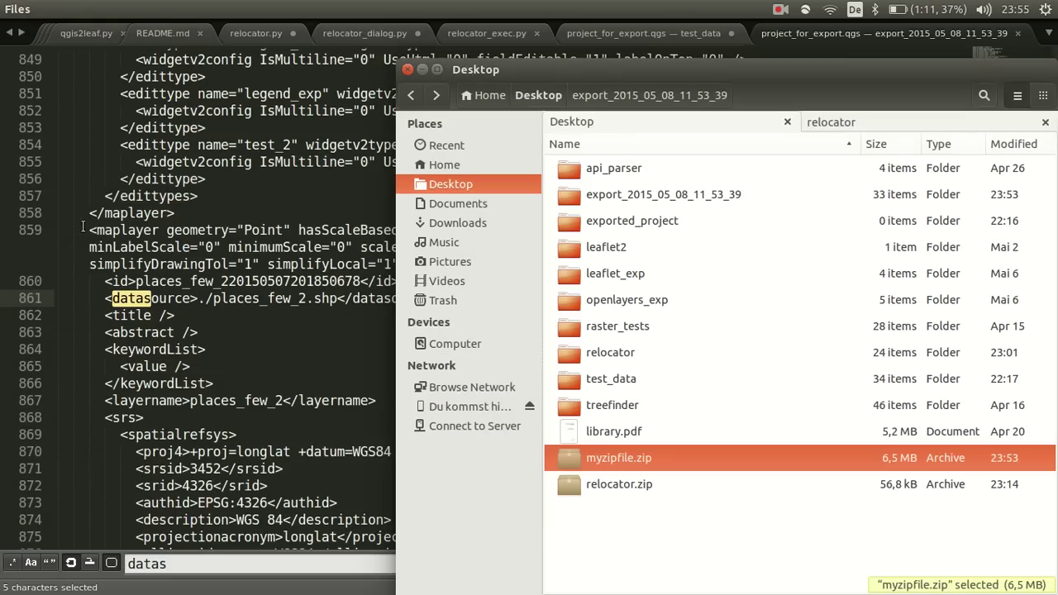
Step: Close the Files window to show project_for_export.qgs with places_few_2 sourced from ./places_few_2.shp
click(408, 70)
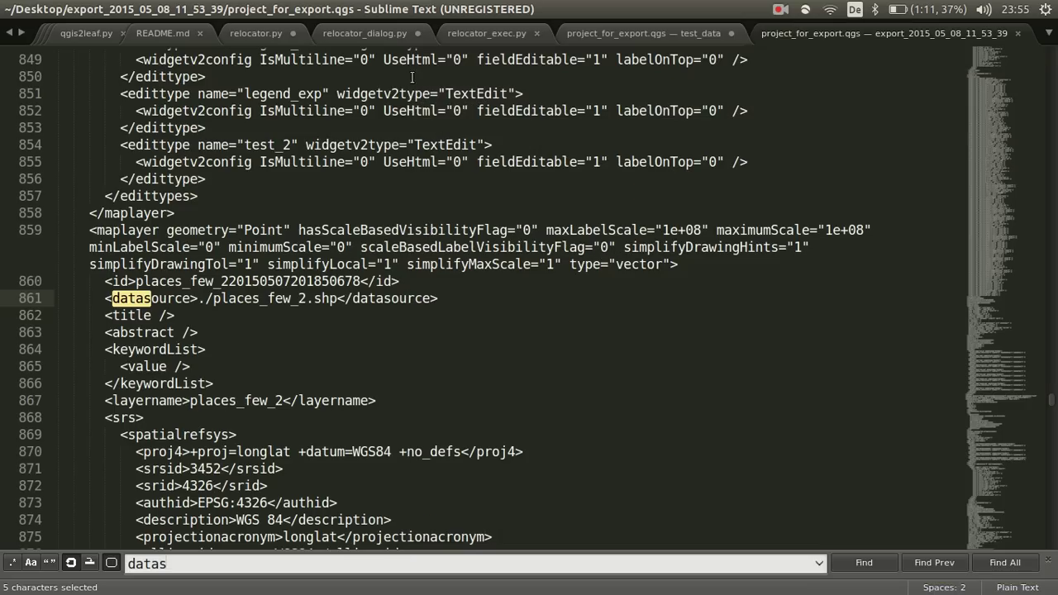